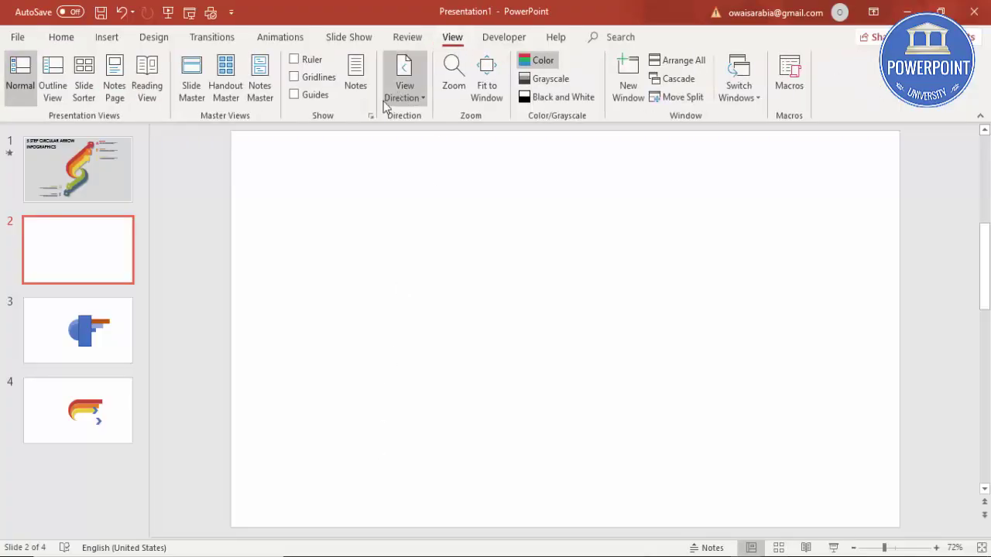
Turn on the slide guides and draw a circle just below the slide centre.
click(307, 96)
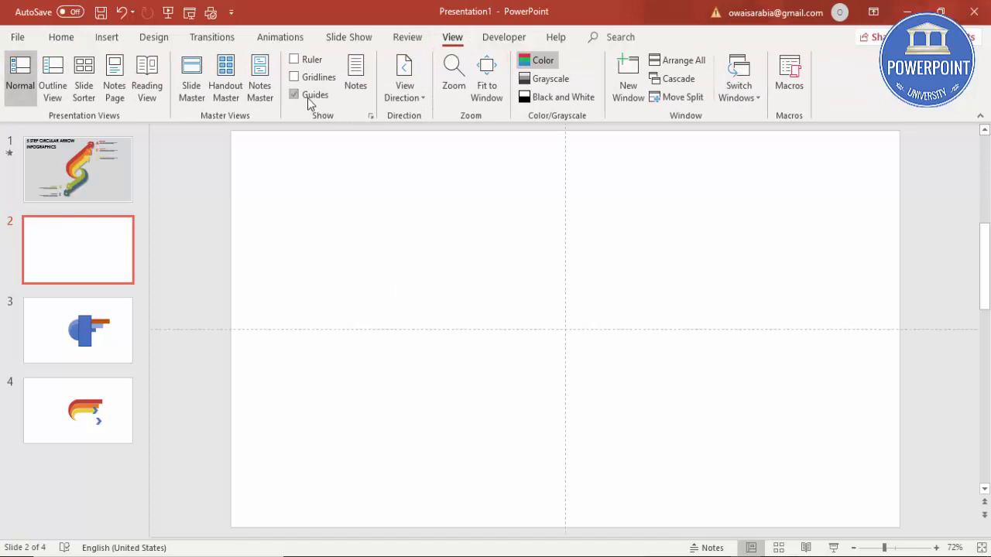
click(106, 37)
click(233, 98)
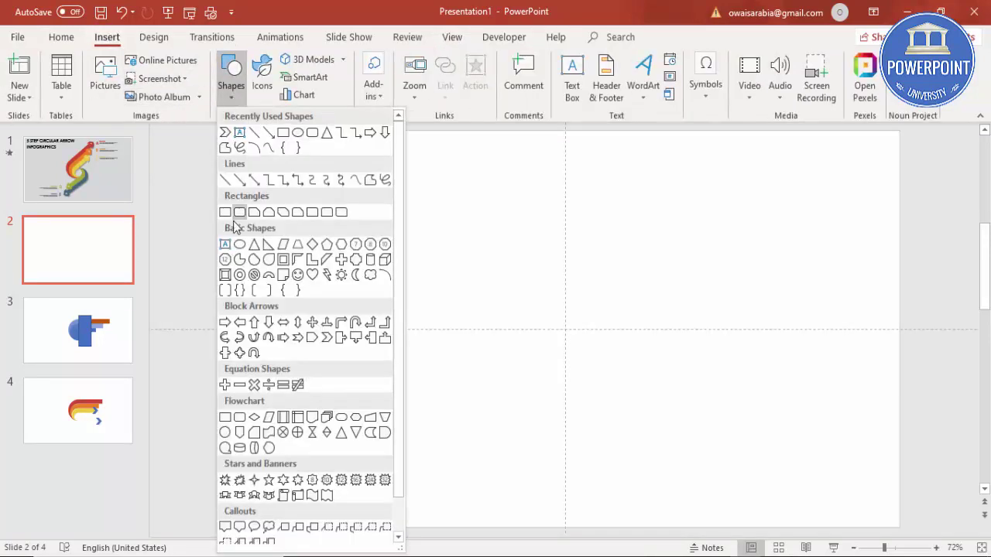
click(239, 245)
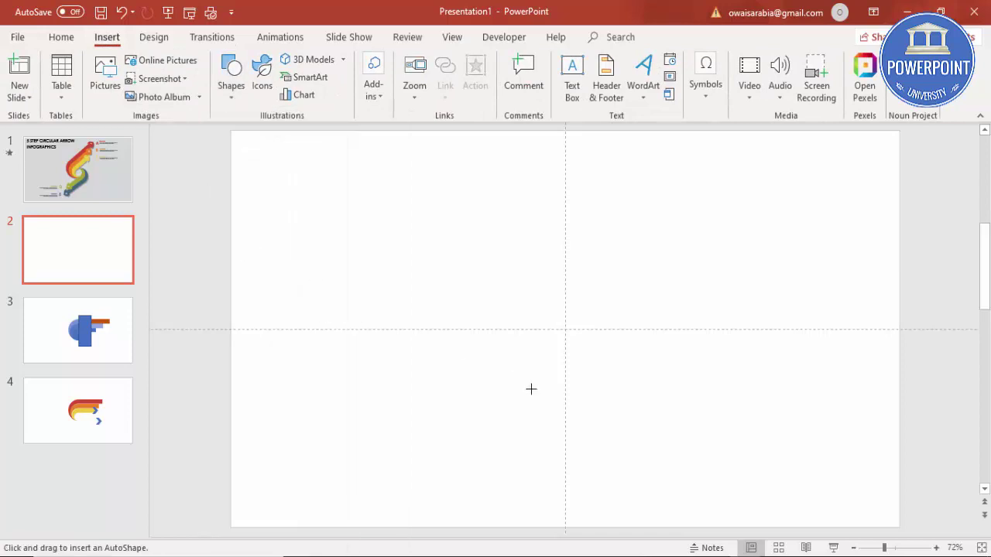
drag(538, 348, 588, 399)
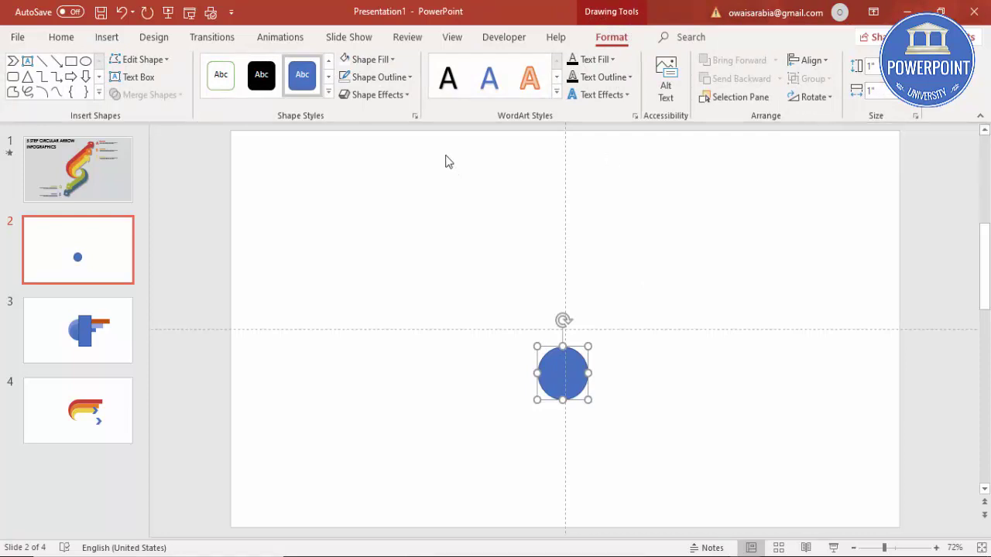
Remove the circle's outline and move it onto the vertical centre guide.
click(378, 76)
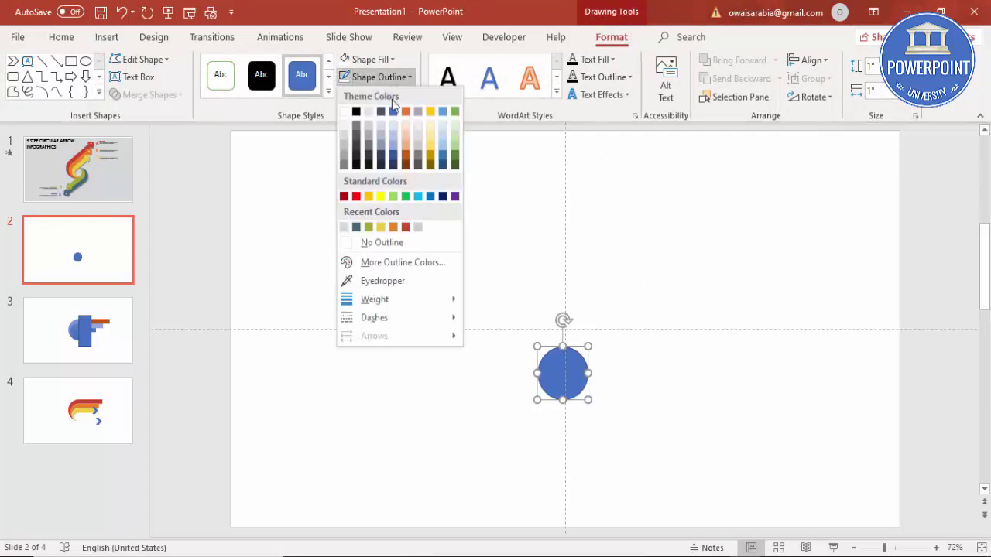
click(382, 242)
drag(558, 380, 562, 380)
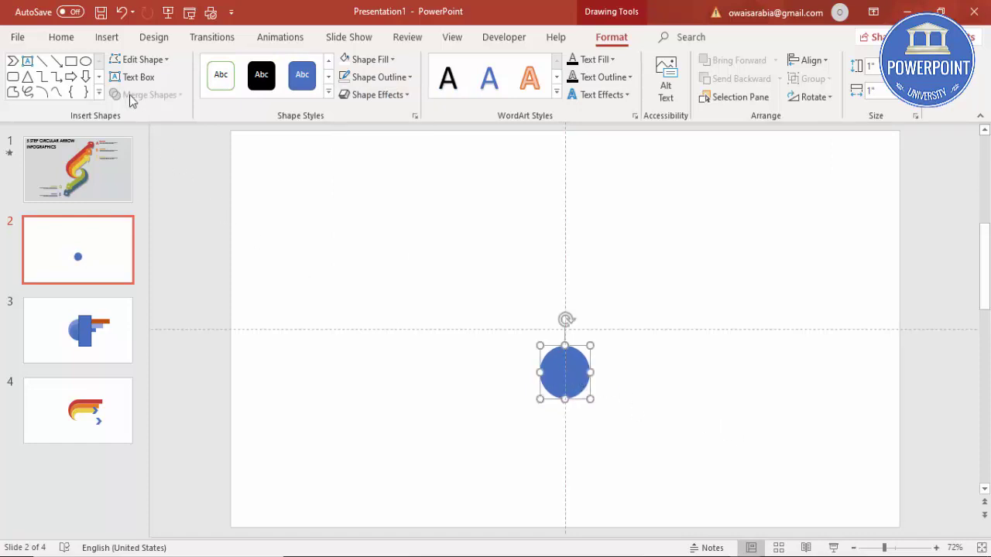
click(106, 37)
Draw a thin rectangle beside the circle and remove its outline.
click(234, 93)
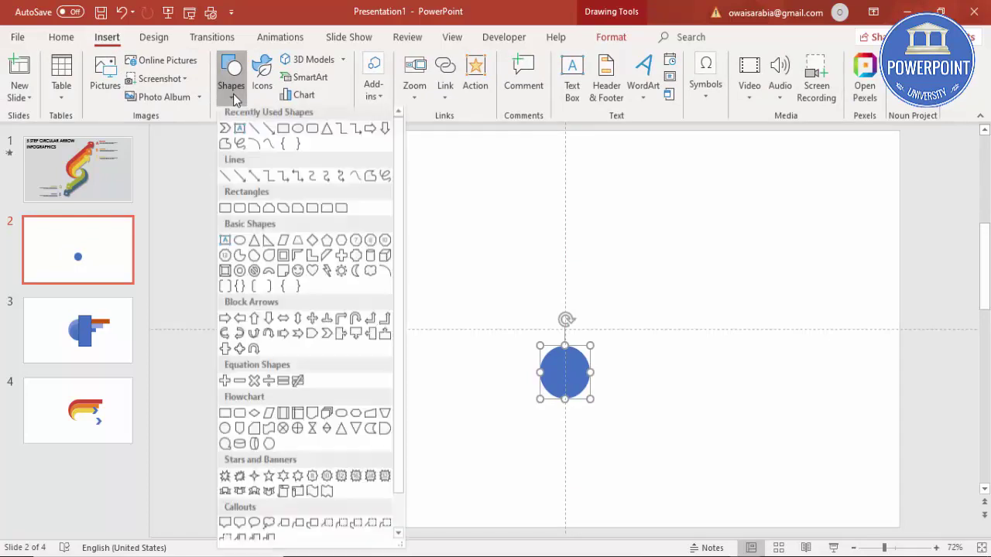
click(225, 207)
drag(583, 307, 675, 329)
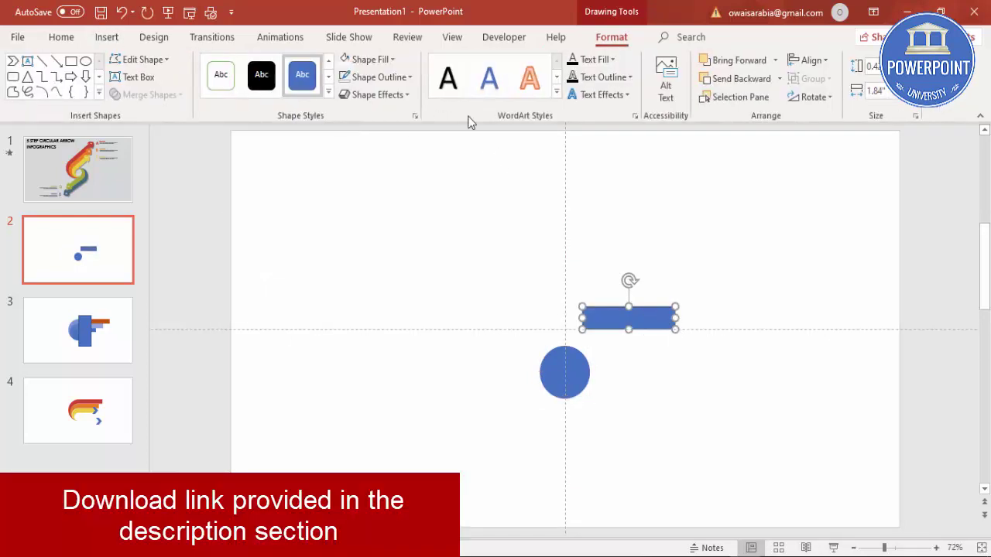
click(400, 79)
click(393, 239)
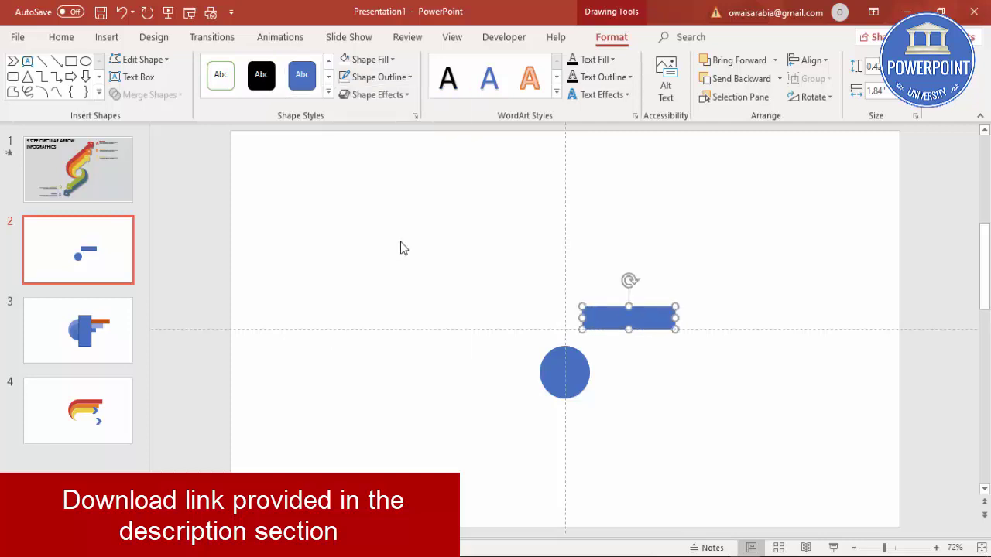
Zoom in and seat the rectangle on the circle's top, left edge at its centre.
click(912, 548)
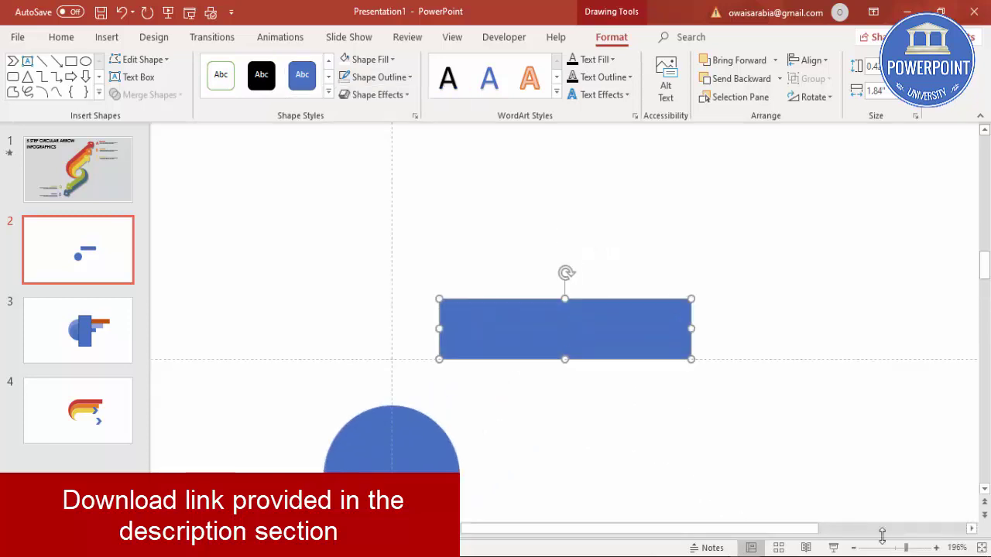
drag(538, 343, 485, 387)
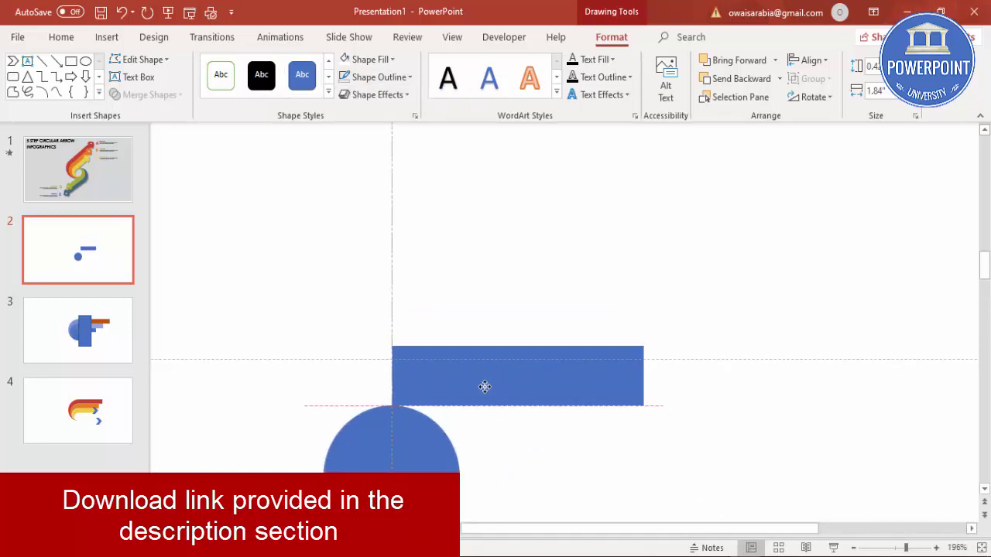
drag(484, 381, 483, 382)
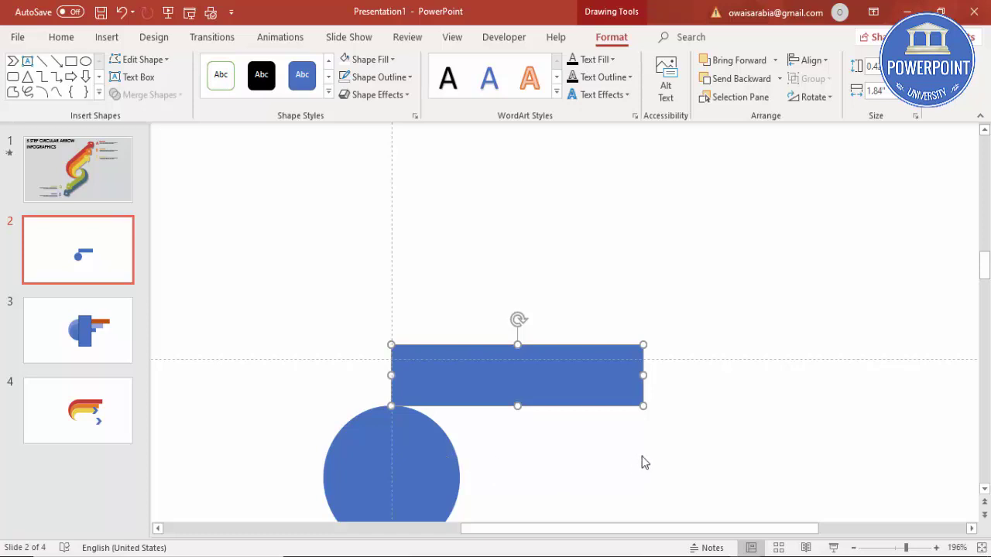
scroll(639, 433, down, 1)
click(445, 459)
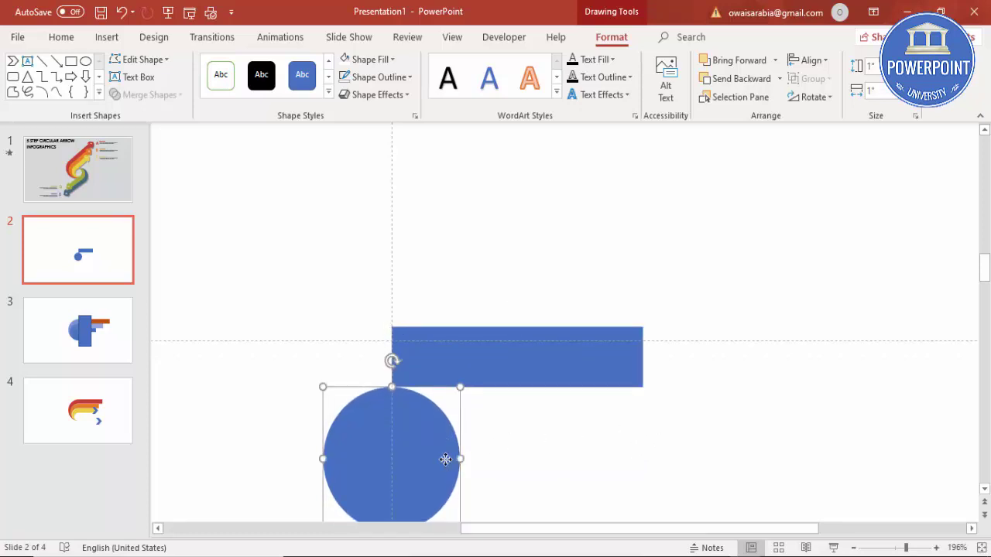
Copy the circle and set the copy's transparency to 36%.
drag(446, 460, 692, 334)
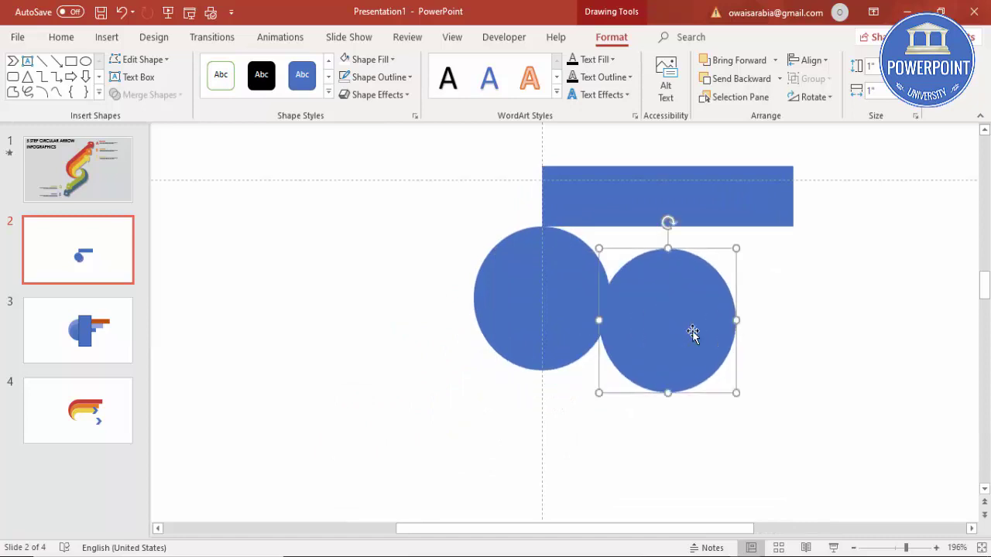
right_click(692, 334)
click(783, 523)
drag(875, 384, 887, 384)
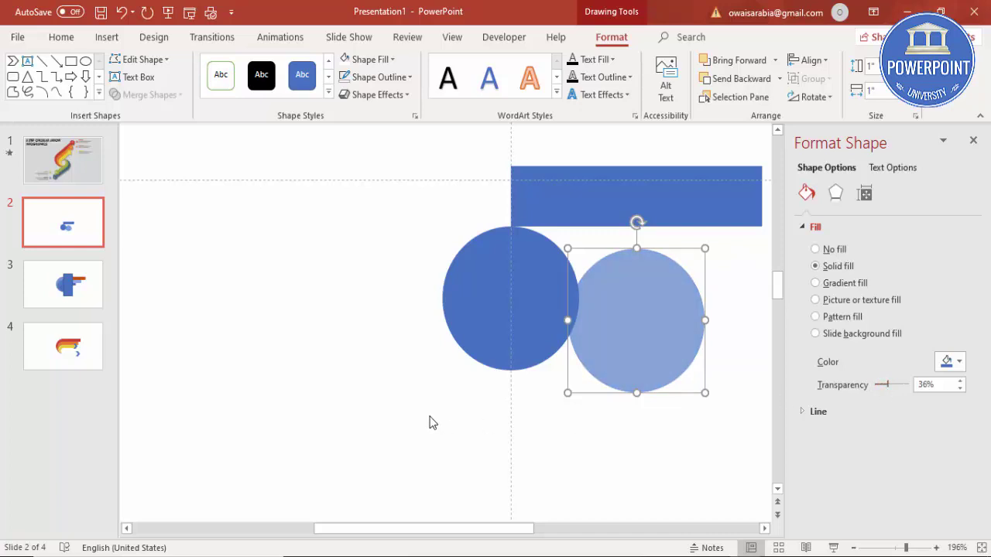
Move the translucent circle behind the original, enlarge it and align their bottoms.
drag(659, 361, 527, 275)
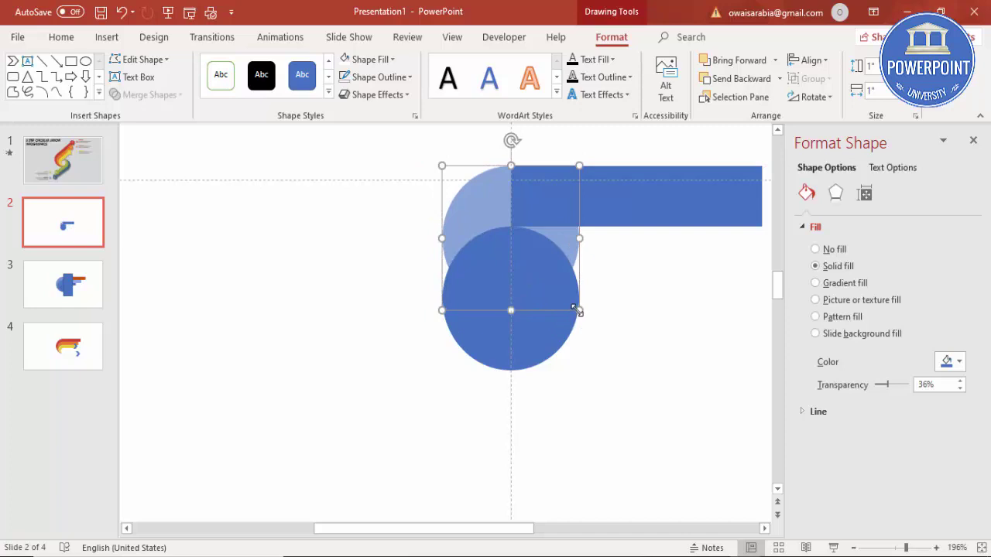
drag(580, 311, 631, 363)
drag(592, 317, 569, 323)
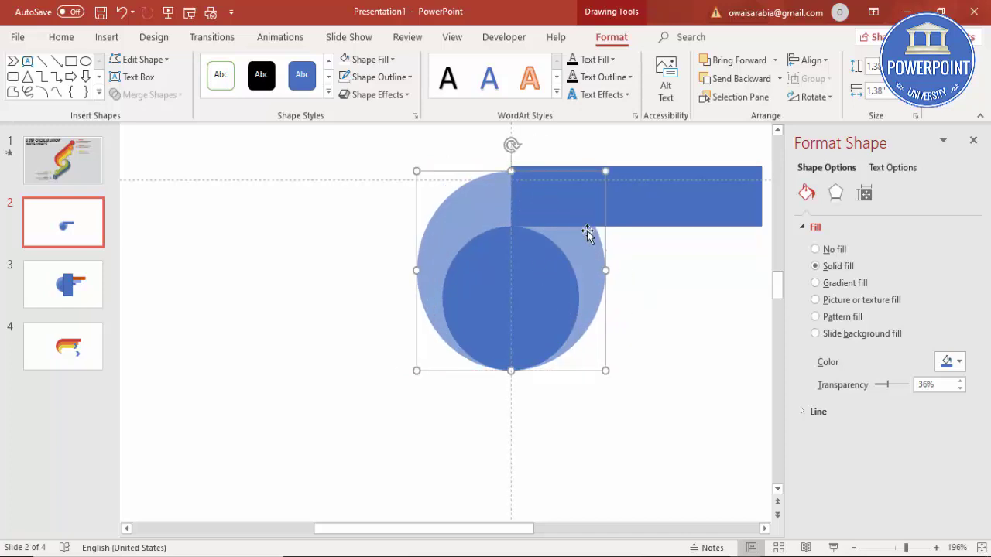
Enlarge the translucent circle up and left, then zoom out to the whole arrangement.
click(631, 177)
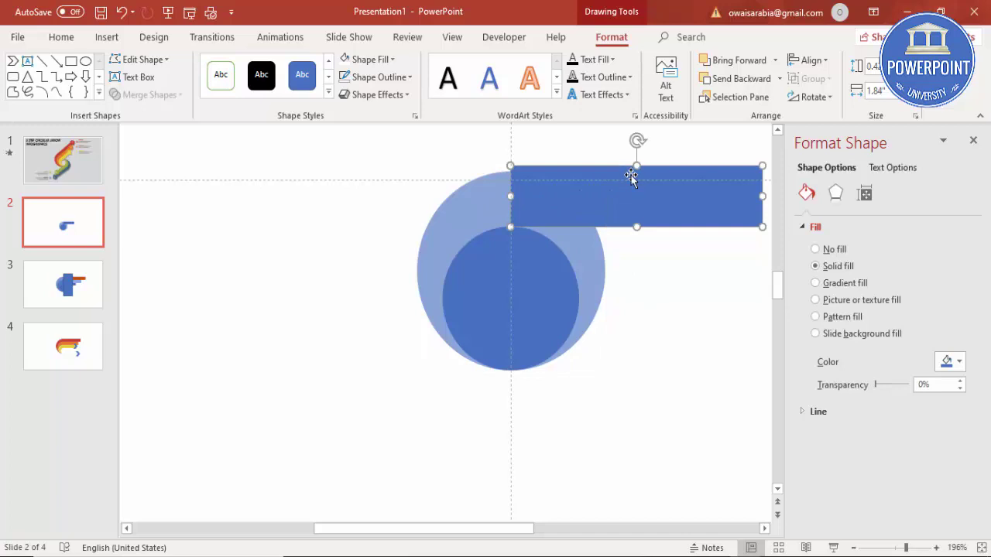
click(623, 254)
click(480, 209)
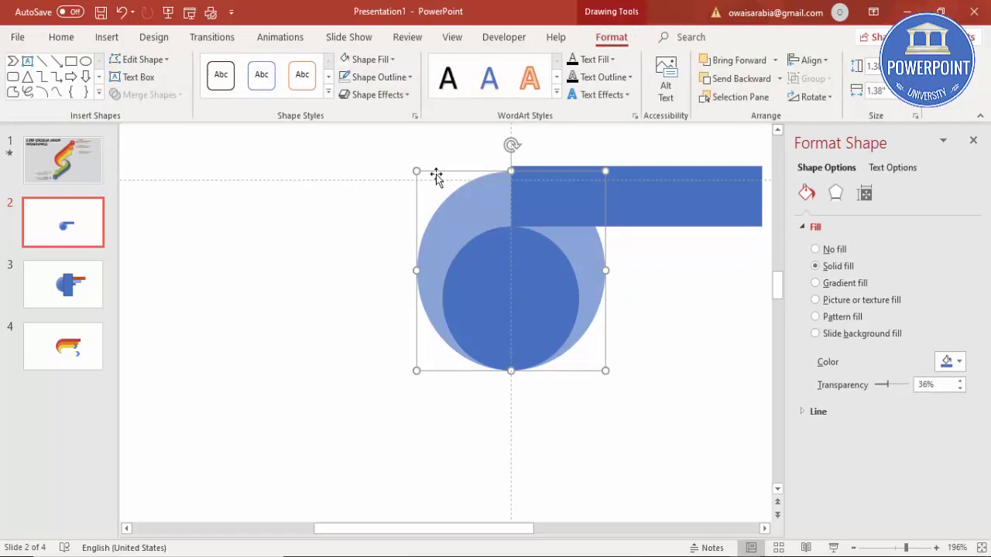
drag(411, 168, 412, 169)
click(612, 265)
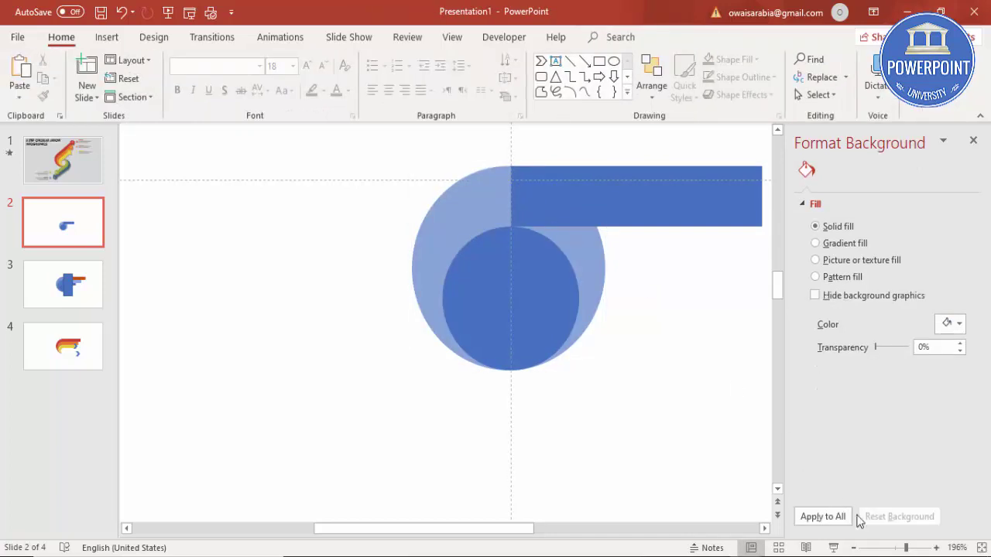
scroll(645, 294, up, 3)
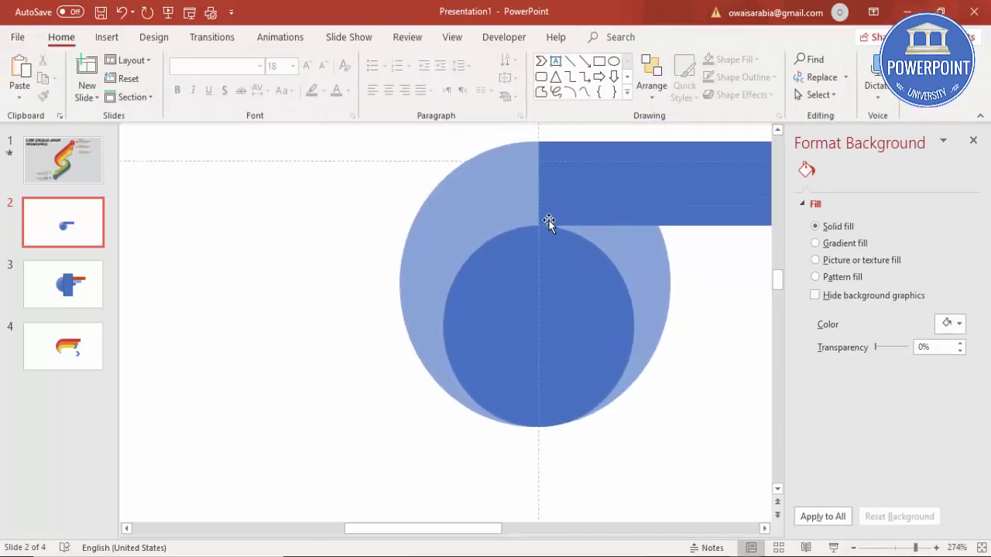
click(899, 547)
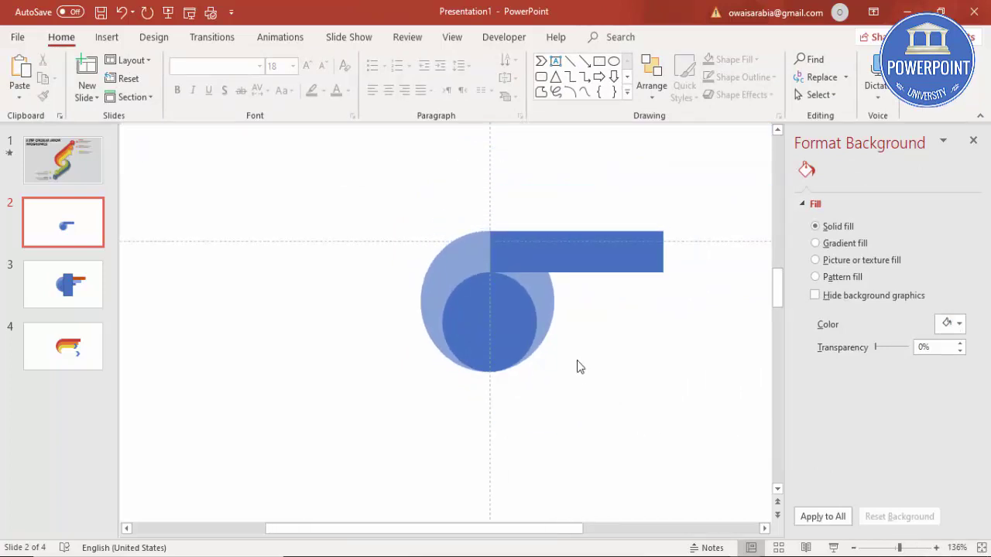
Copy the rectangle just above the first and lengthen it to the right.
click(578, 257)
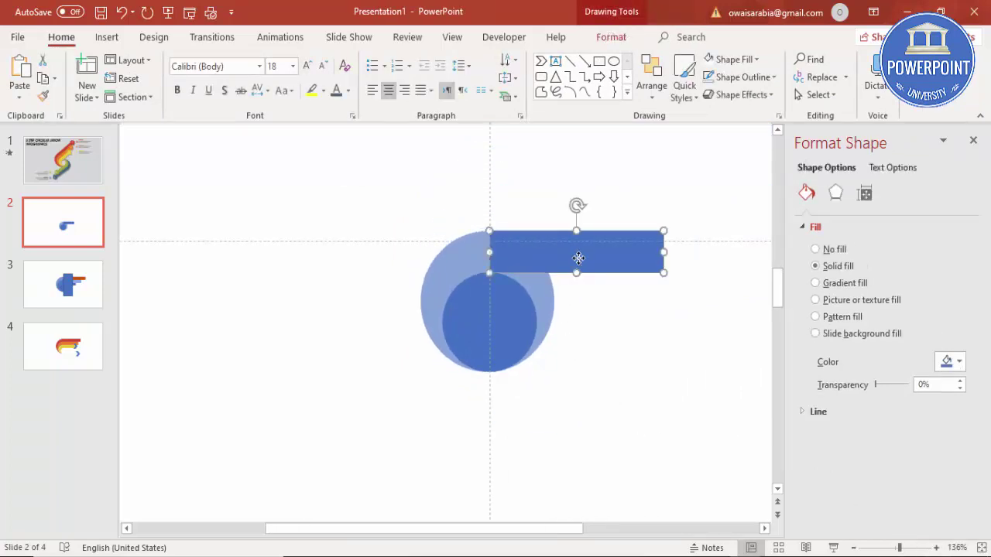
drag(578, 258, 567, 203)
click(670, 212)
click(660, 217)
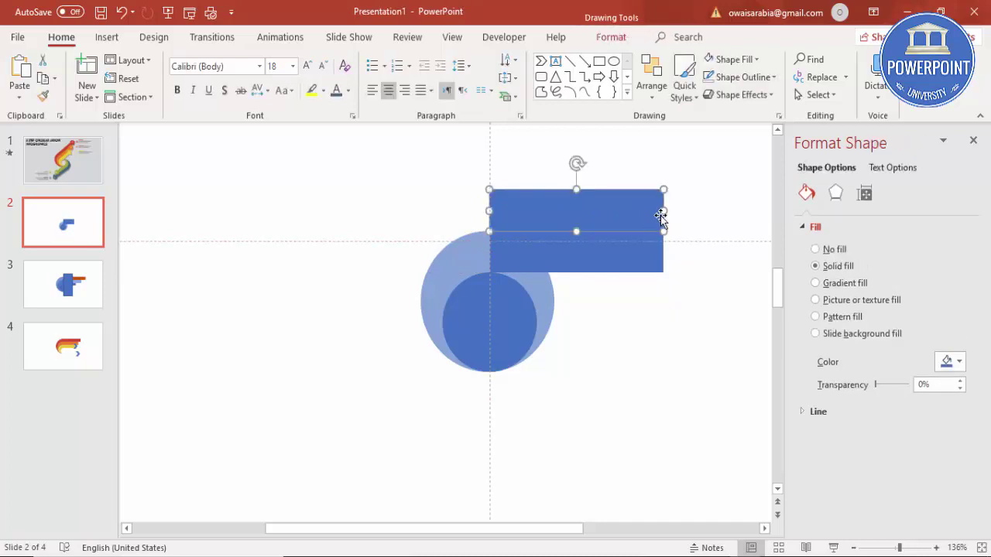
drag(664, 210, 716, 210)
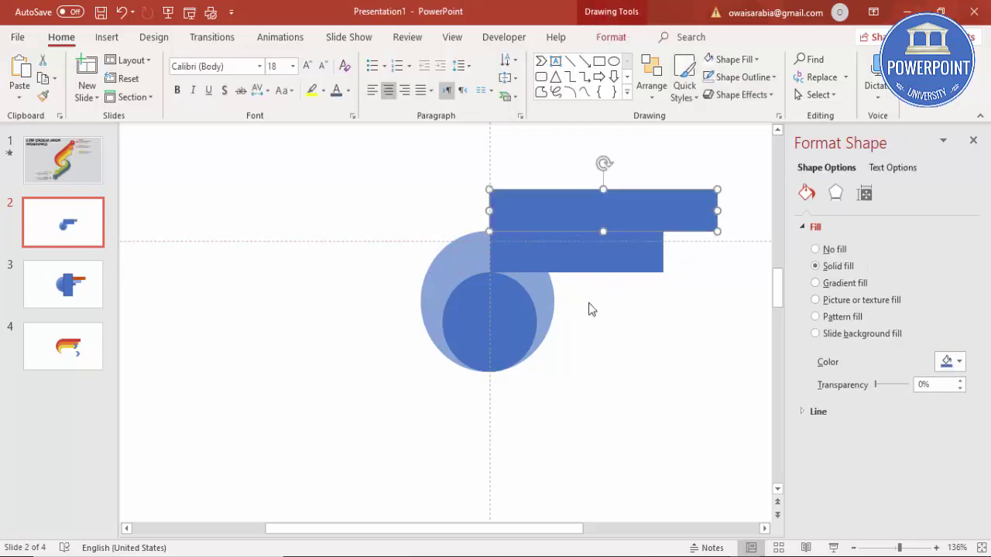
Duplicate the translucent circle and enlarge the copy up to the top rectangle.
click(466, 257)
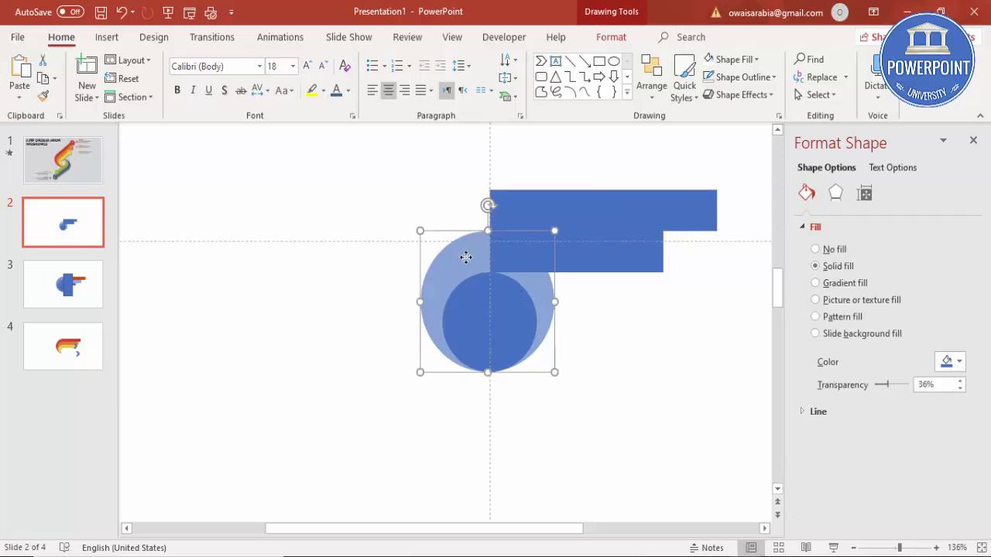
key(ctrl+d)
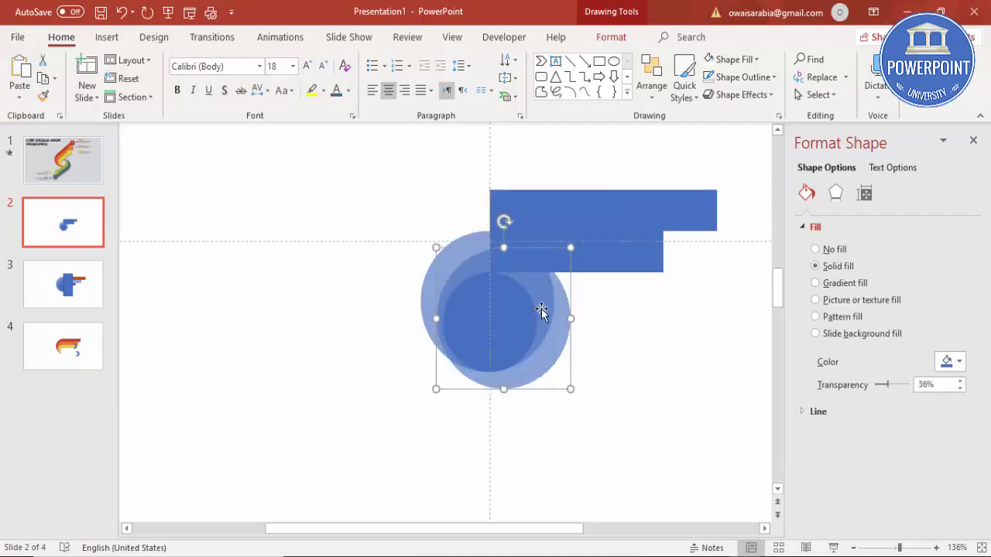
drag(552, 347, 529, 292)
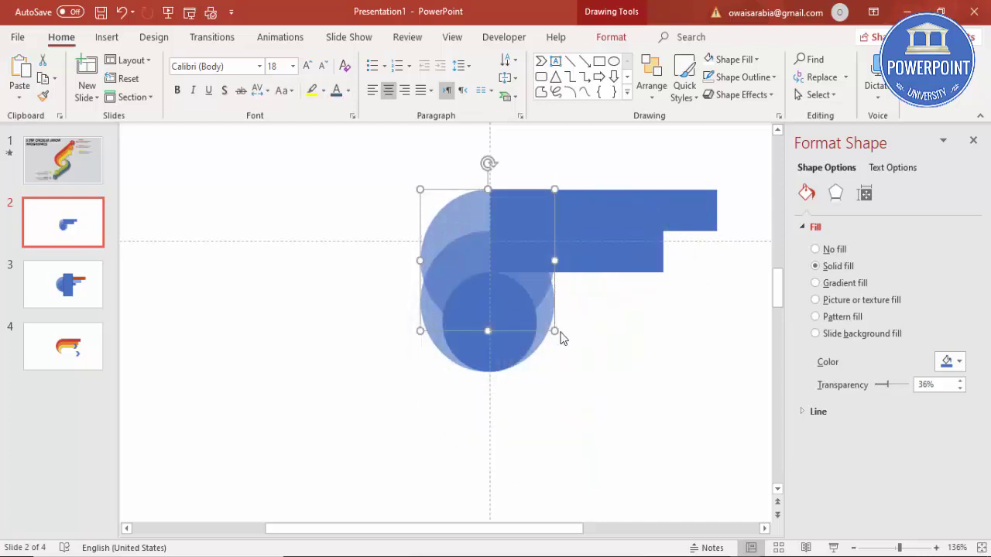
drag(563, 334, 546, 323)
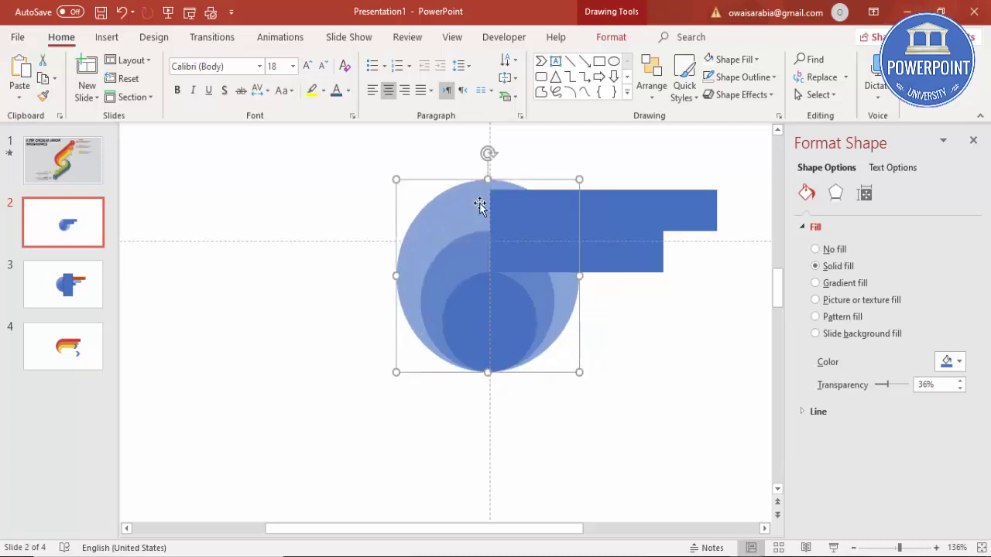
drag(398, 179, 413, 188)
Fill the top rectangle with orange.
click(579, 412)
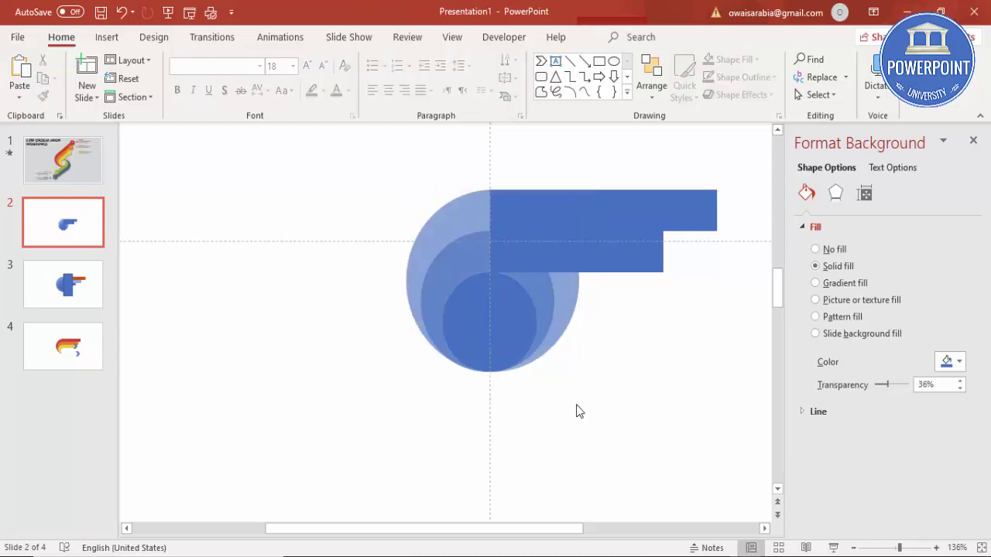
click(600, 213)
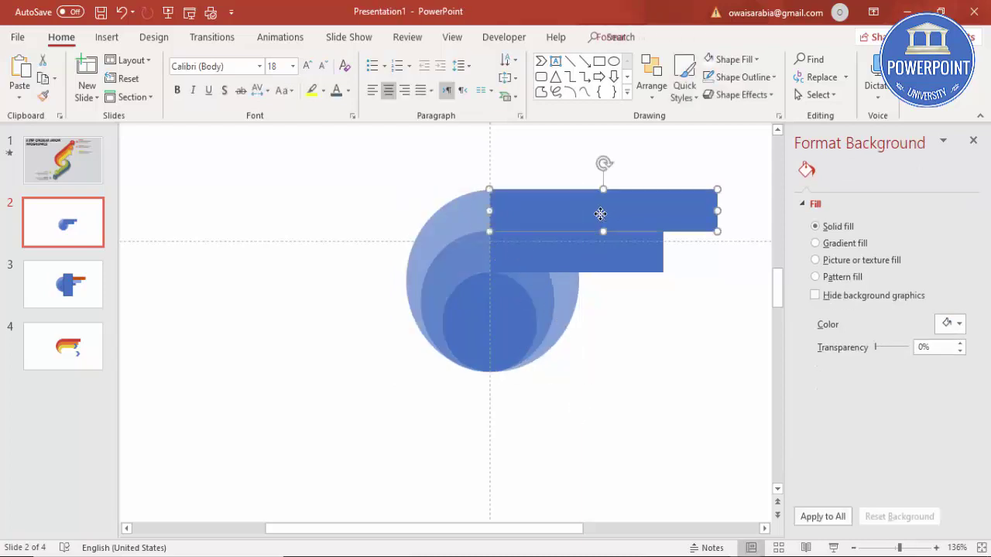
click(947, 361)
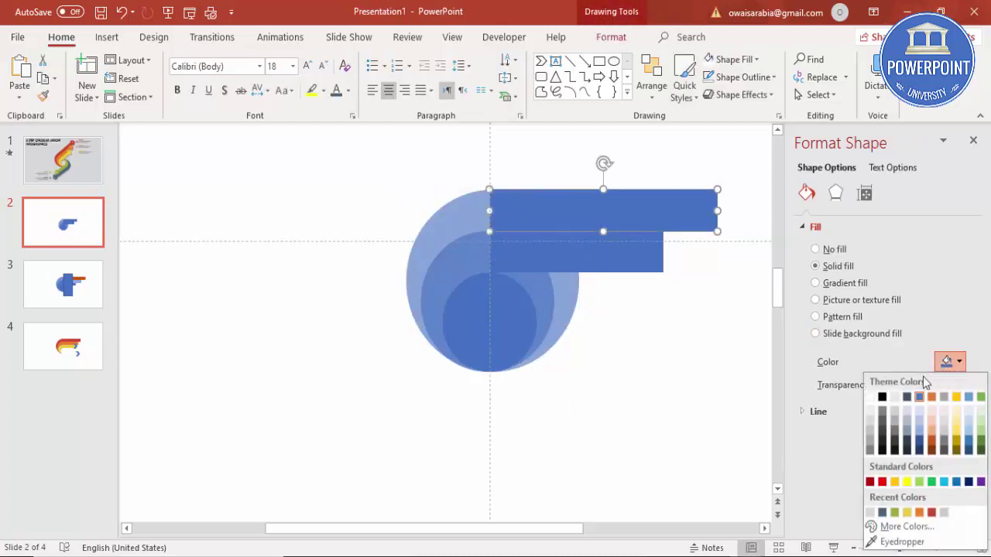
click(919, 431)
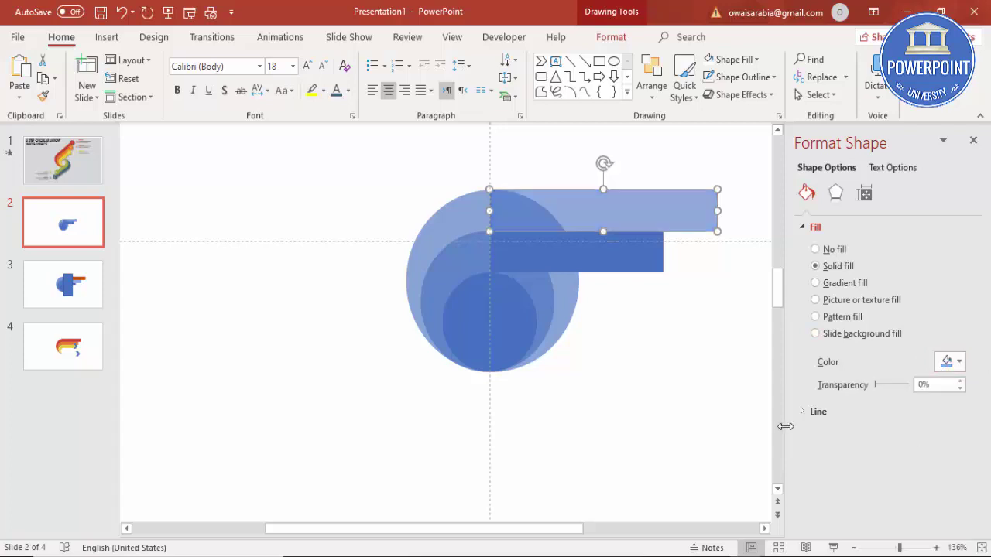
click(957, 366)
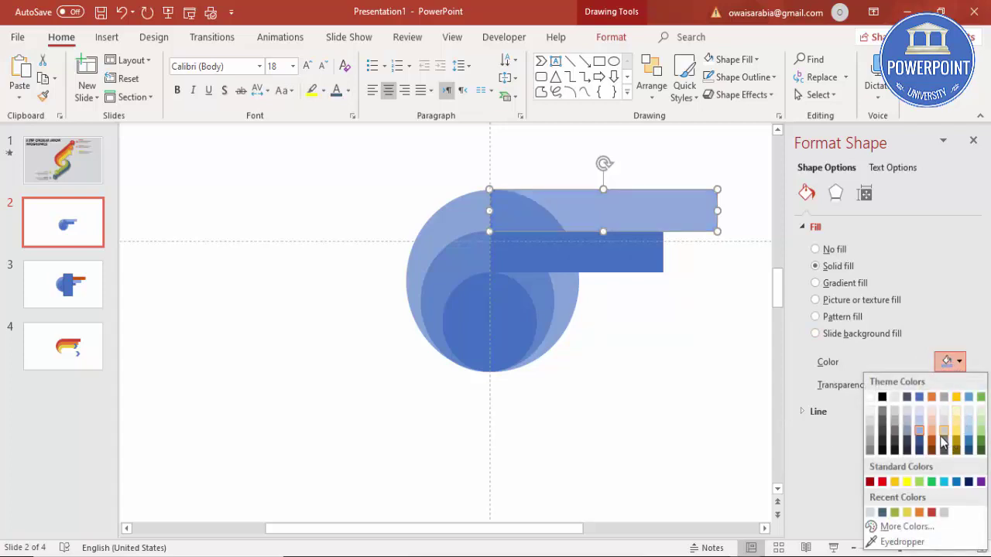
click(932, 441)
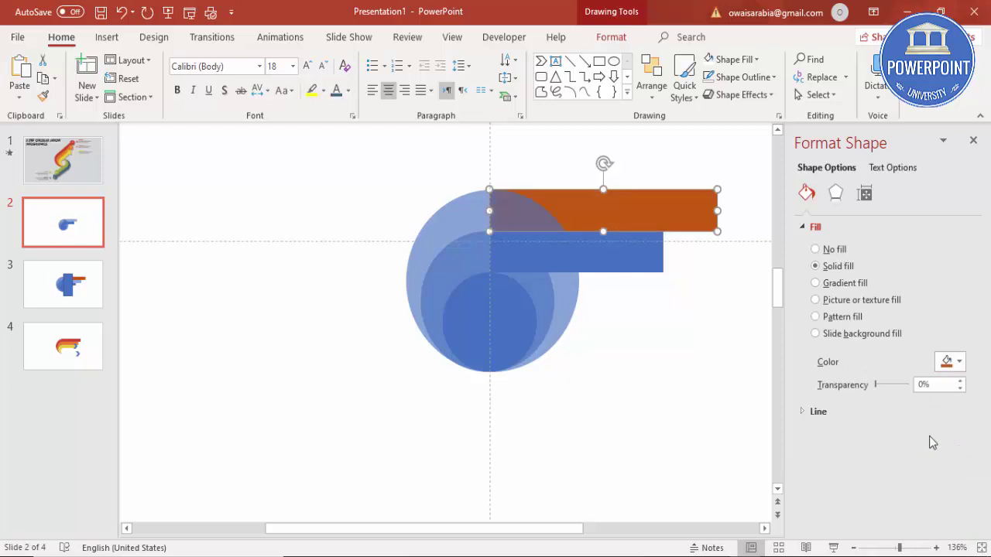
Duplicate the orange rectangle above it, left-aligned, and widen the copy.
click(540, 384)
click(581, 206)
key(ctrl+d)
drag(581, 209, 570, 157)
drag(721, 168, 765, 169)
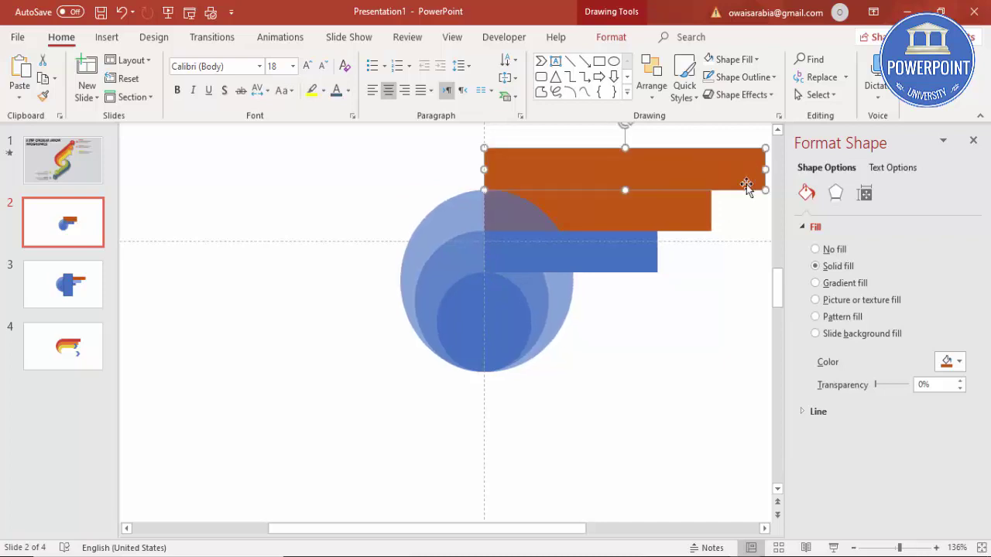
Adjust the widths of both orange bars so they step out to the right.
drag(575, 533, 611, 533)
drag(691, 166, 714, 168)
click(634, 213)
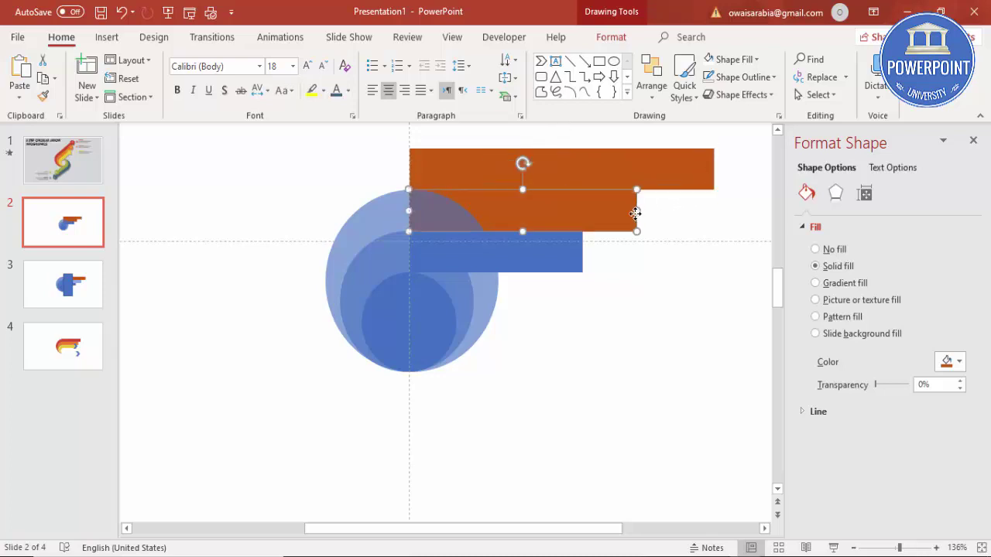
drag(640, 207, 651, 207)
click(704, 172)
drag(718, 172, 725, 170)
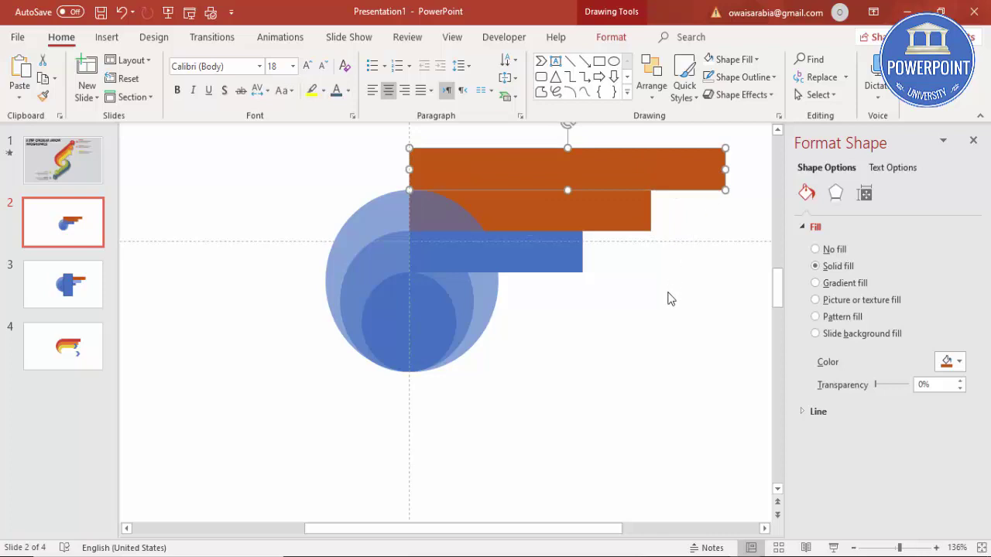
Move and enlarge the largest translucent circle to reach the top bar.
click(381, 212)
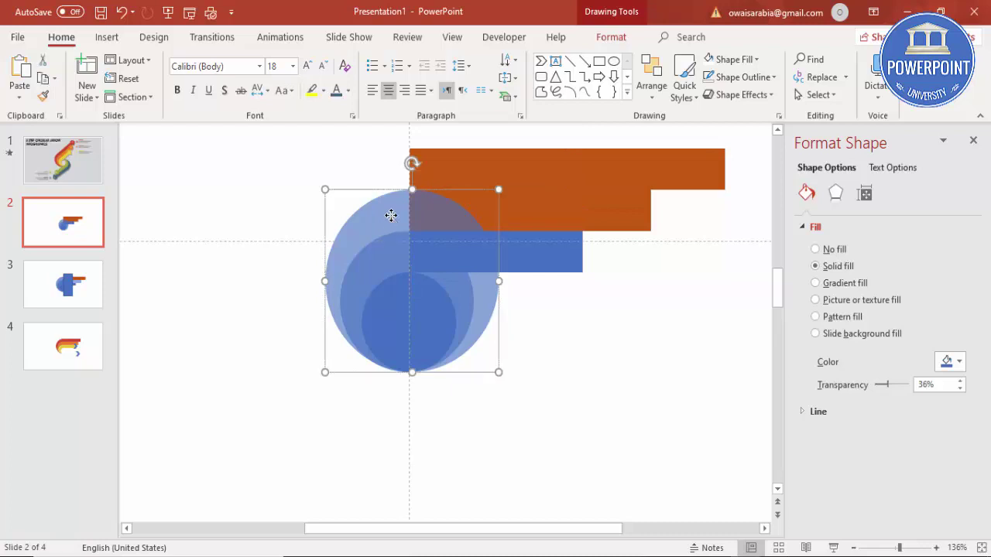
drag(391, 215, 364, 169)
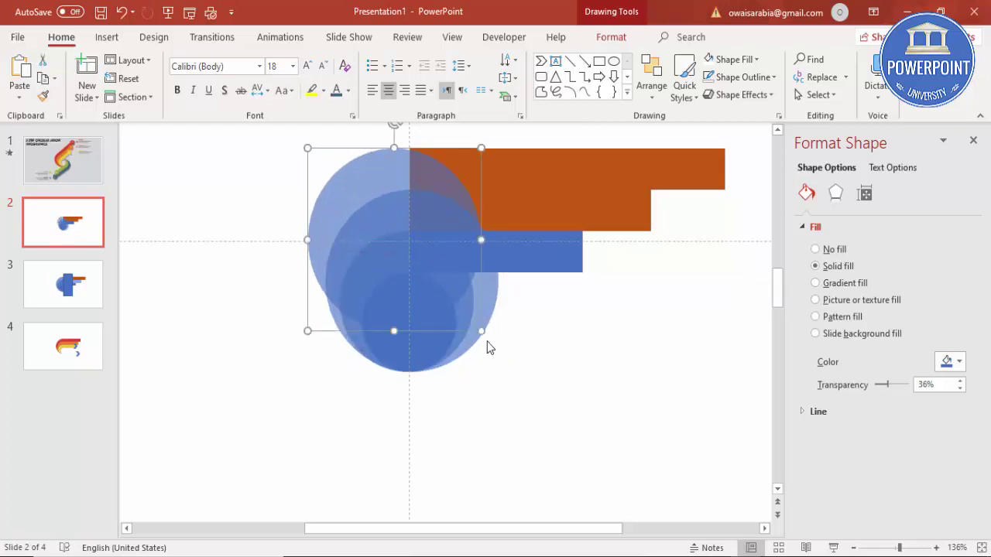
drag(478, 331, 517, 356)
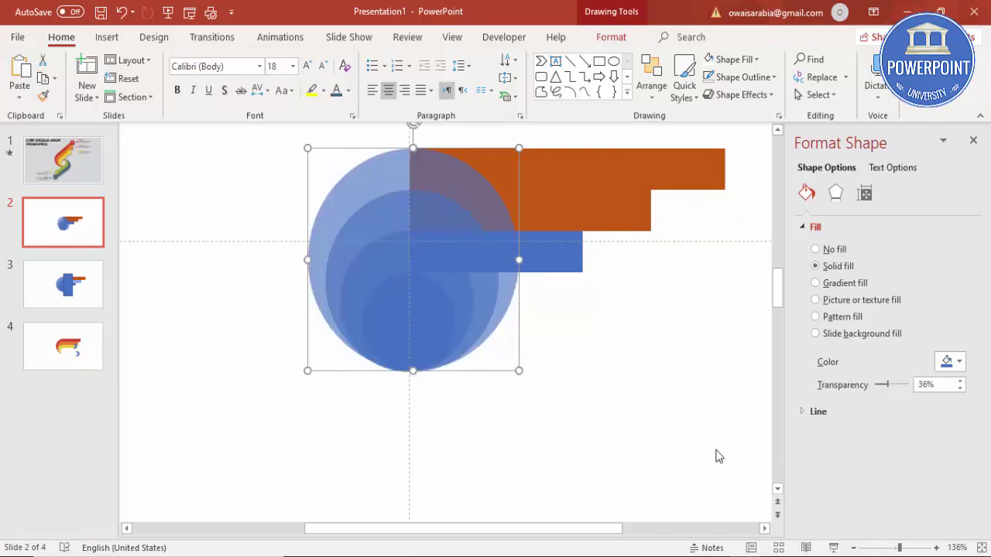
click(596, 327)
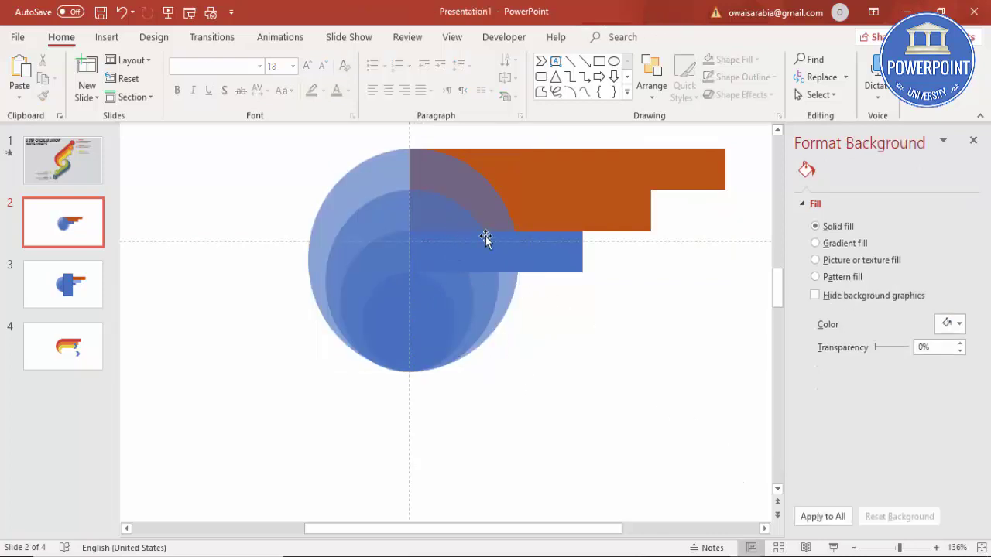
Recolour the top bar dark gold and fit the slide in view.
click(551, 172)
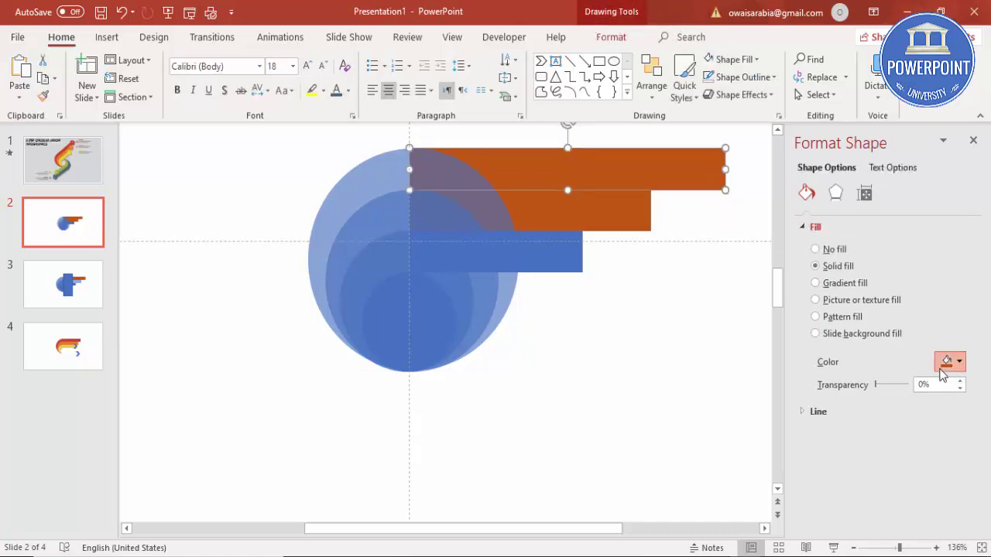
click(949, 361)
click(956, 441)
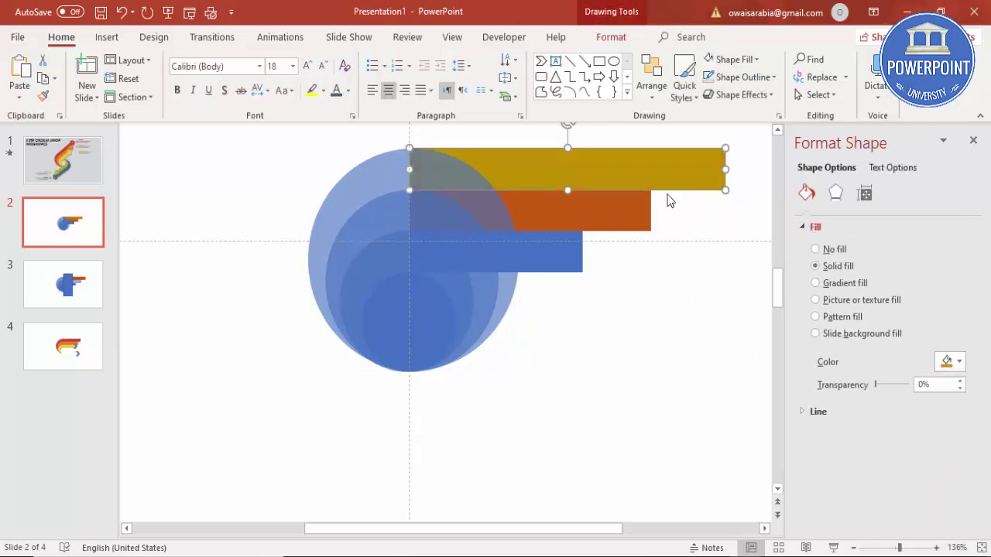
click(596, 317)
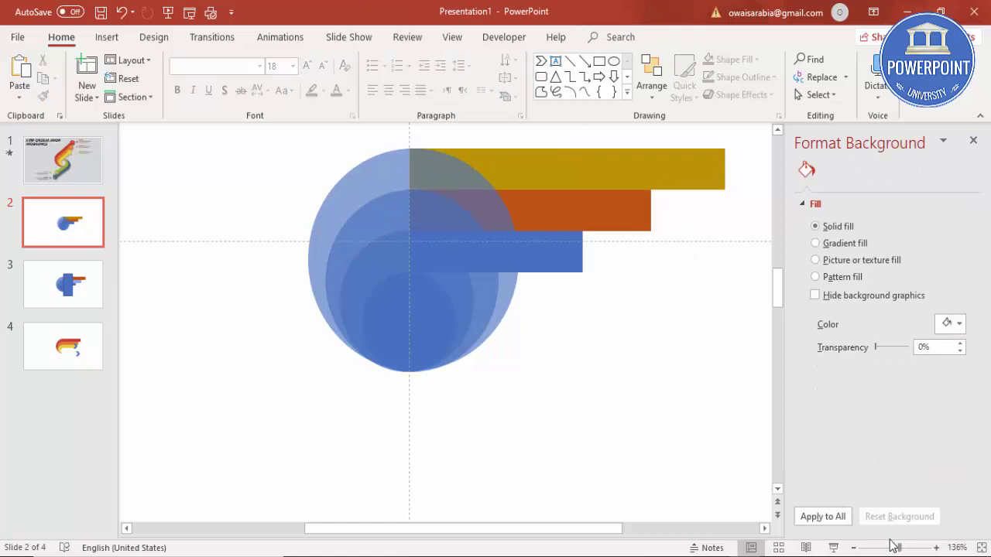
click(982, 547)
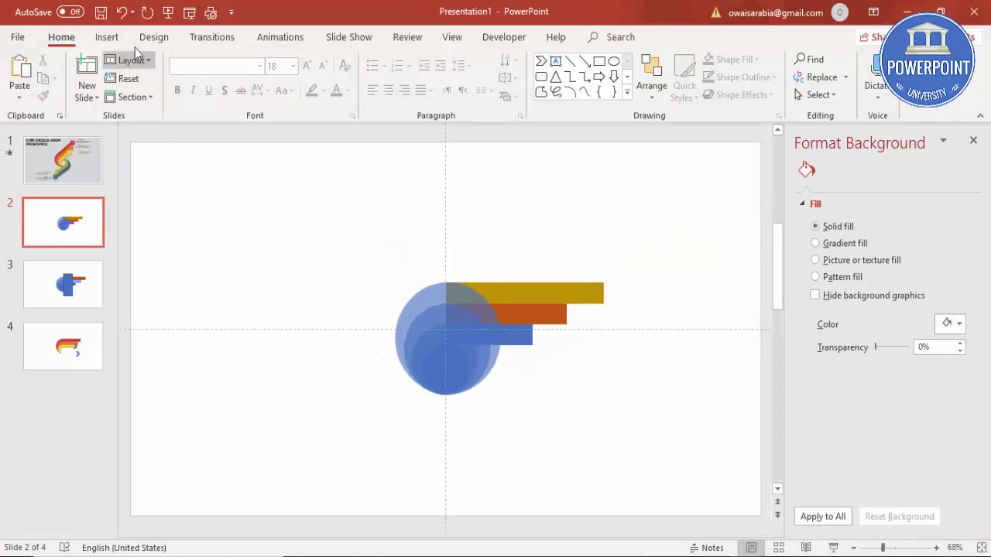
Draw a tall rectangle from the centre guide over the circles' right half.
click(109, 40)
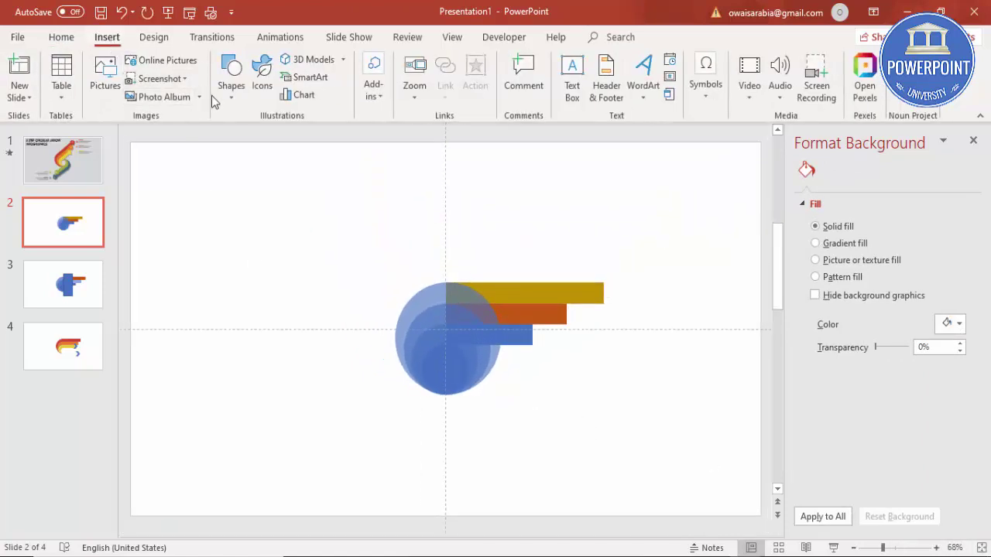
click(231, 77)
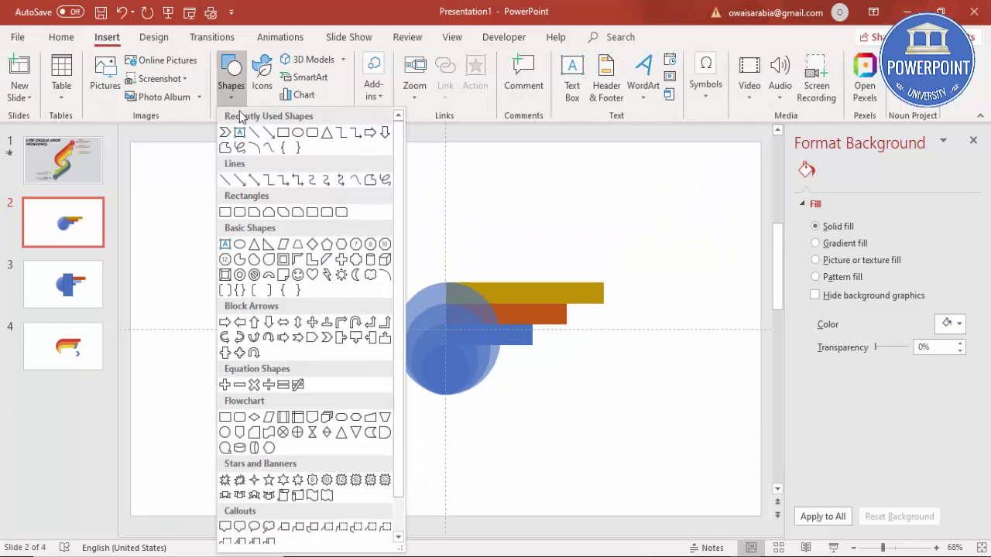
click(225, 213)
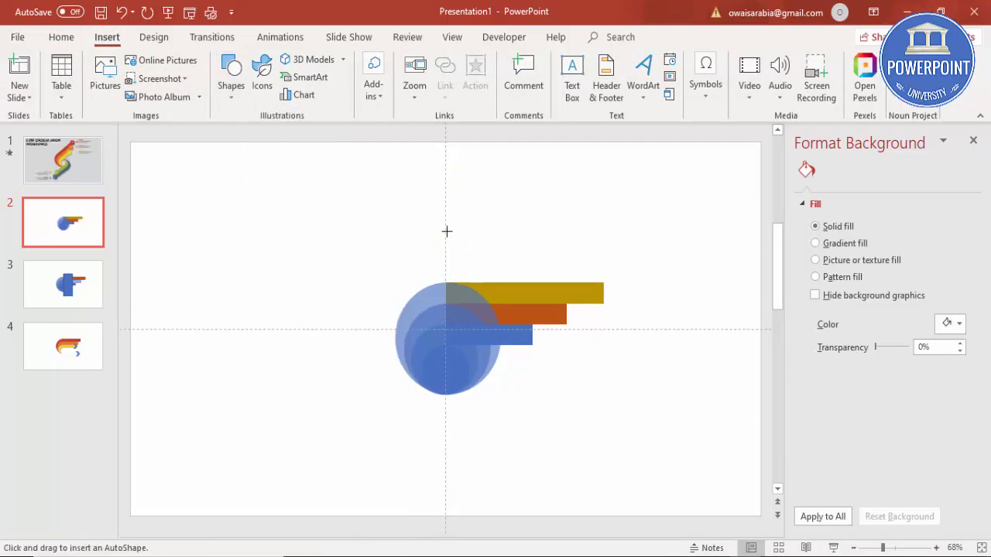
drag(446, 230, 514, 448)
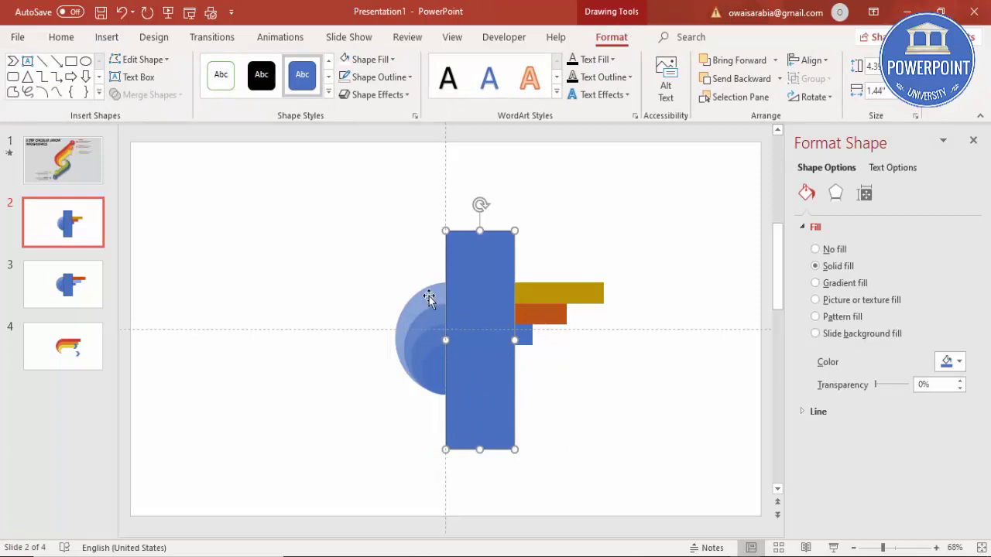
Select the tall rectangle with all circles, excluding the small blue bar.
click(368, 234)
drag(556, 497, 289, 212)
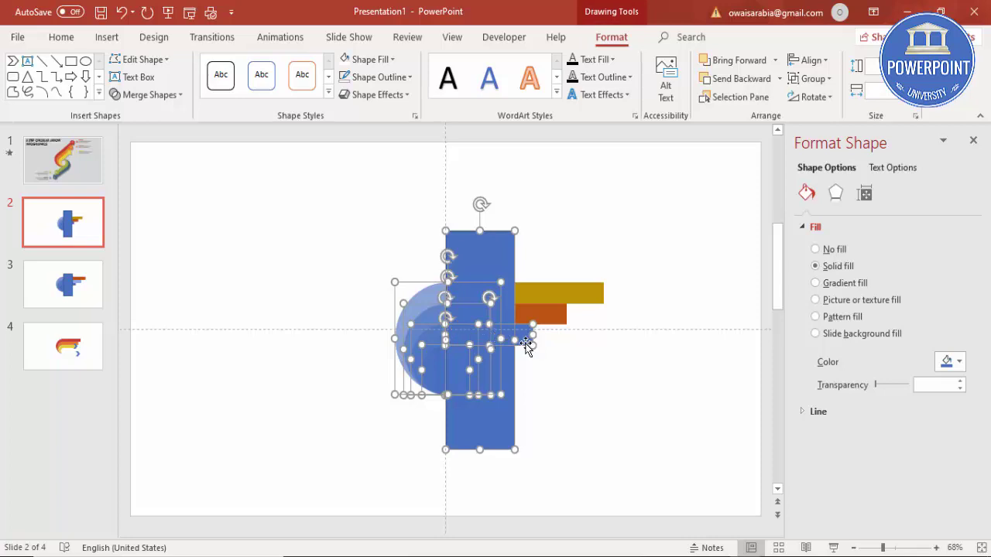
shift+click(527, 341)
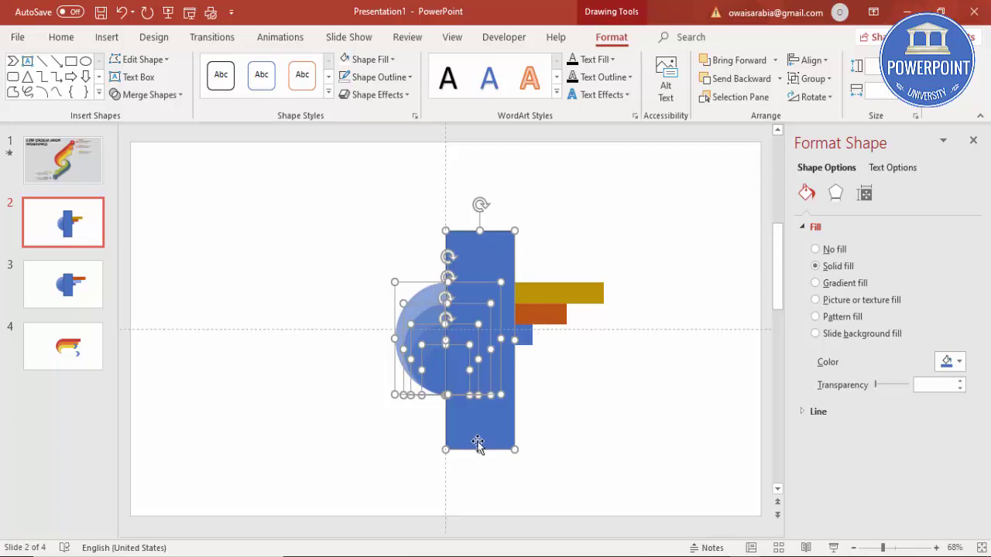
Fragment the selected shapes with Merge Shapes and delete the tall rectangle.
click(170, 94)
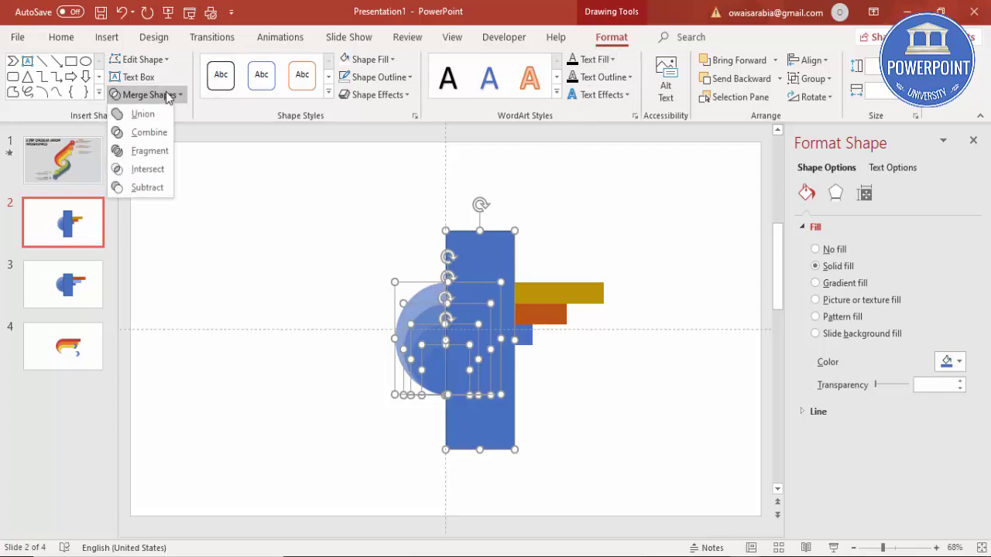
click(150, 151)
click(564, 418)
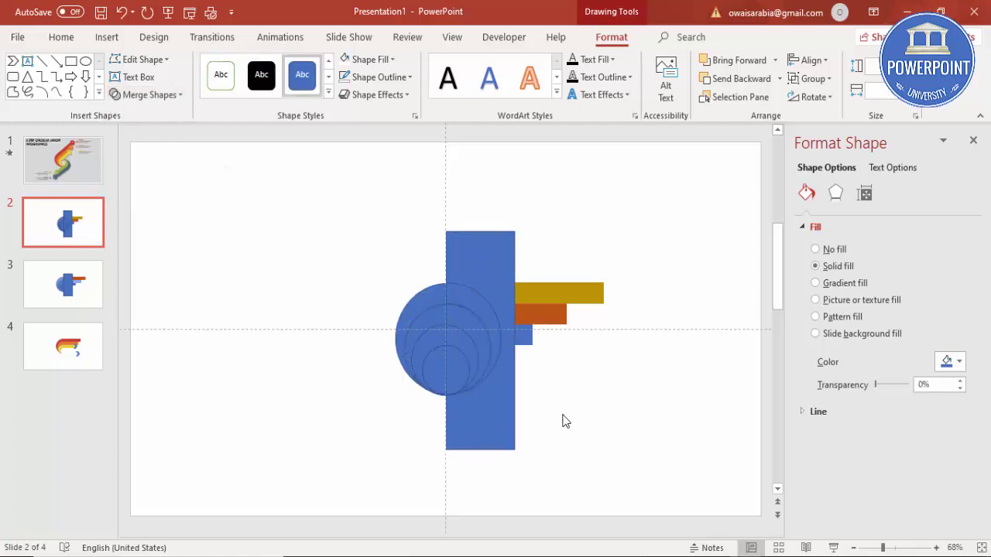
click(506, 251)
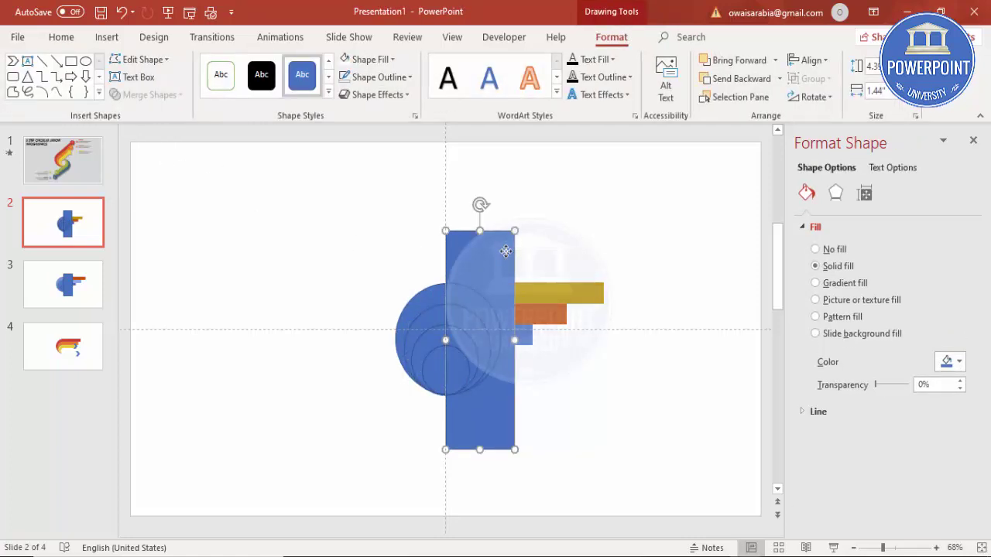
key(Delete)
Delete the circles' right-half pieces and the leftover small fragments below the arc.
click(469, 297)
key(Delete)
click(469, 320)
key(Delete)
click(464, 336)
key(Delete)
click(451, 370)
key(Delete)
click(441, 375)
key(Delete)
drag(491, 379, 418, 438)
key(Delete)
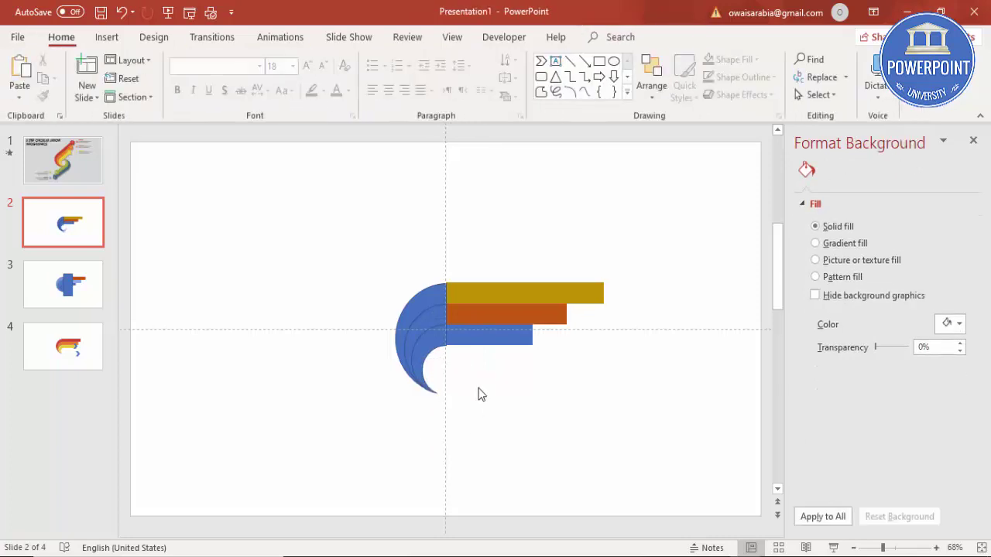
Remove the outlines from the remaining blue arc pieces.
click(430, 310)
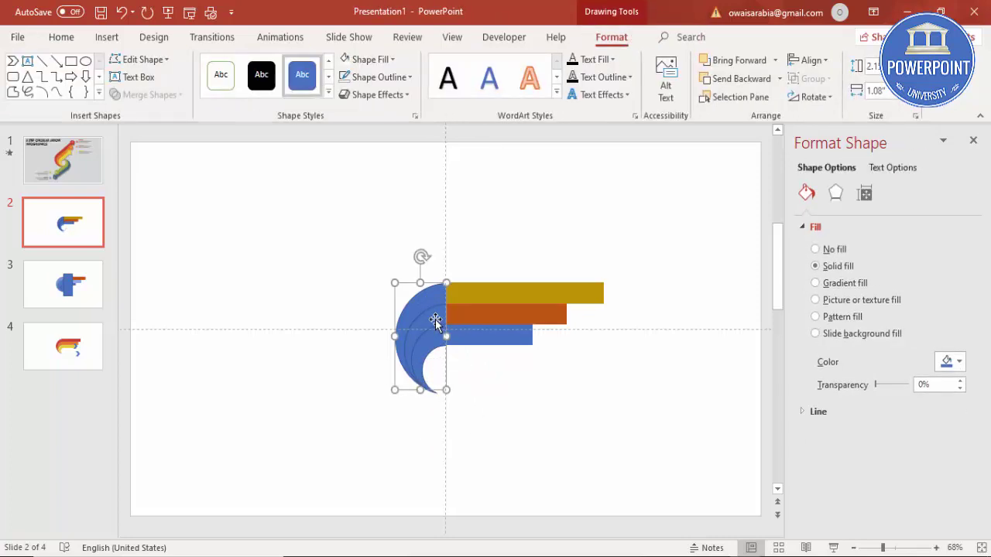
shift+click(431, 349)
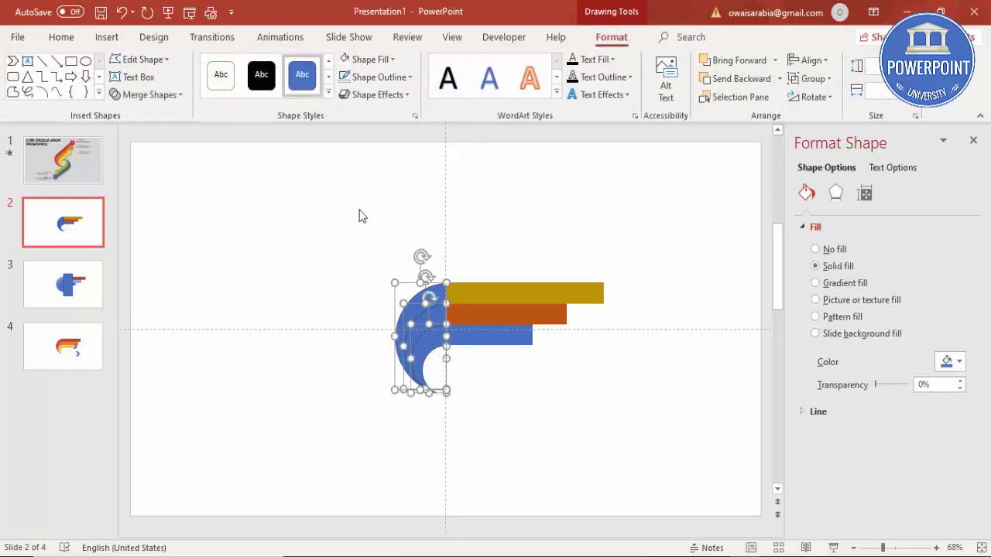
click(385, 81)
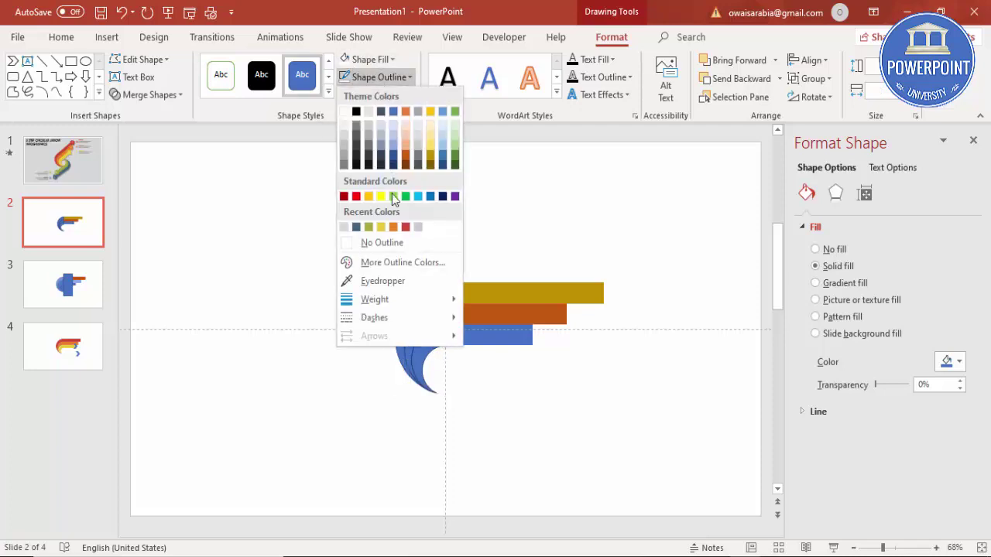
click(390, 244)
click(350, 259)
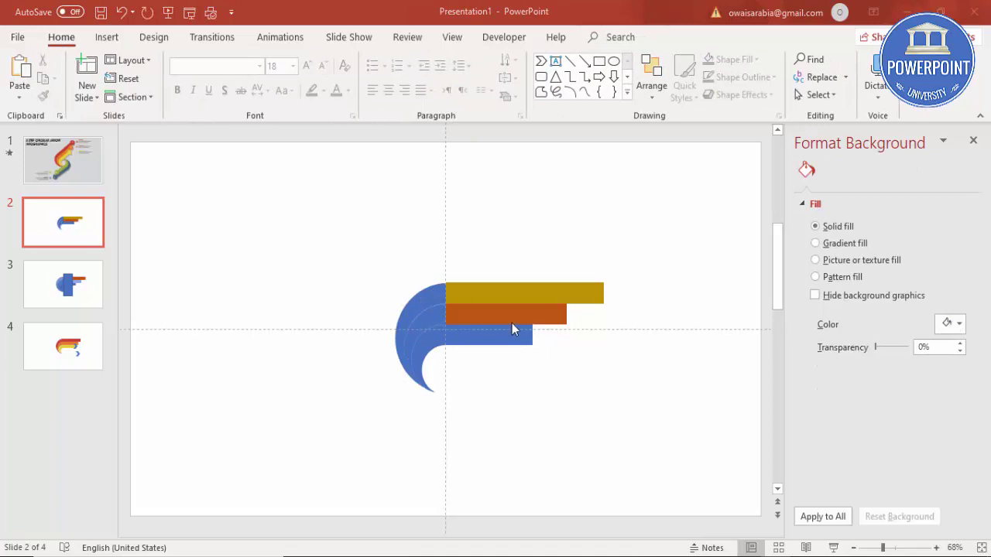
click(106, 37)
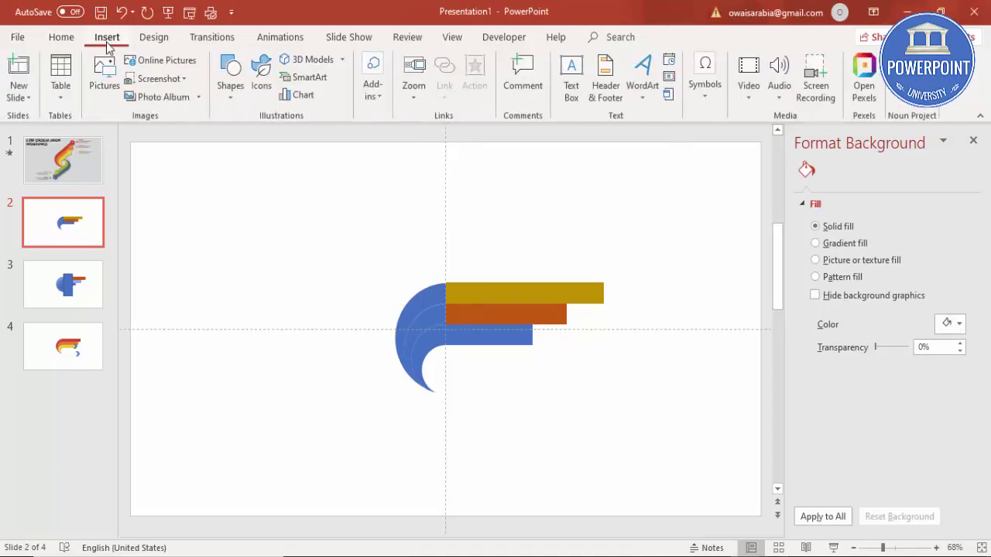
Draw a chevron arrow beside the blue bar and remove its outline.
click(225, 100)
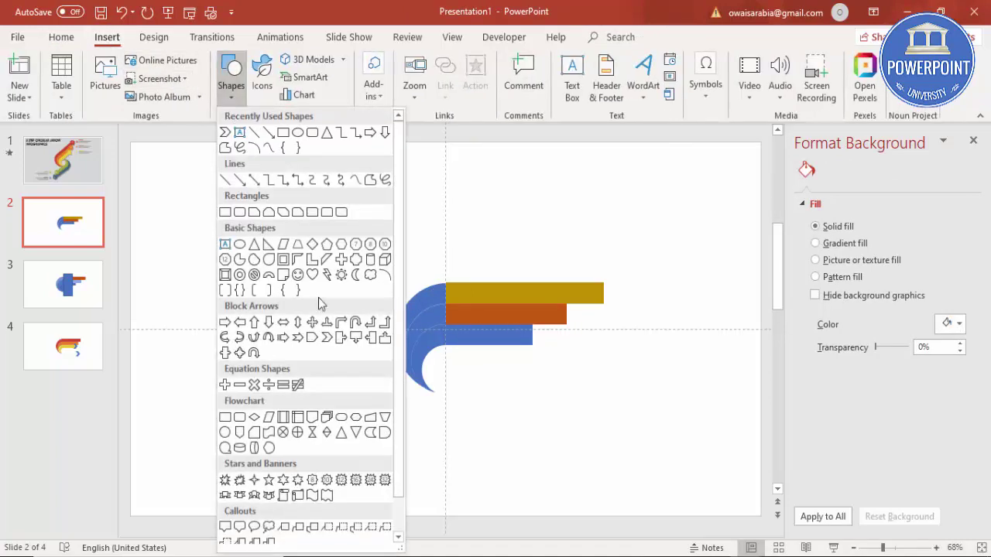
click(327, 340)
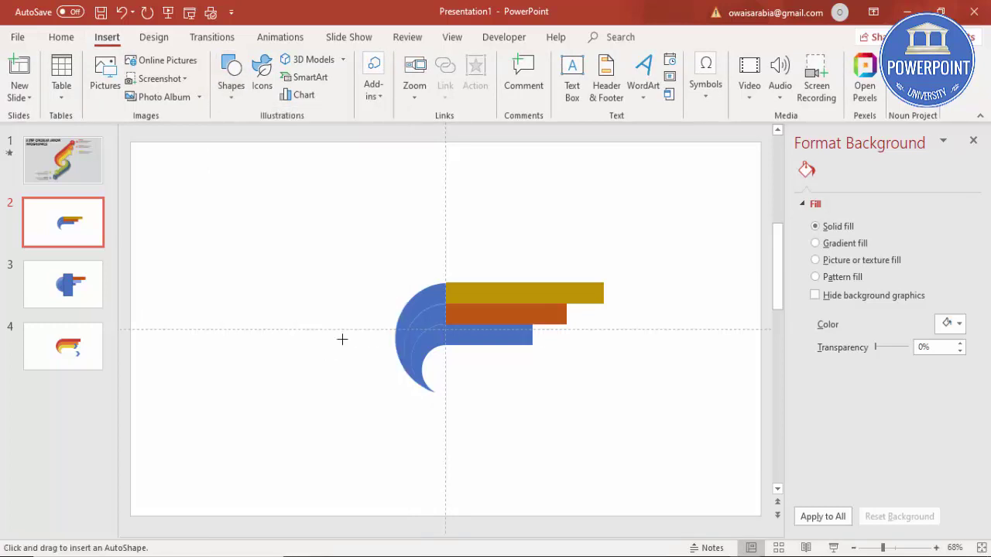
drag(547, 333, 567, 362)
click(381, 80)
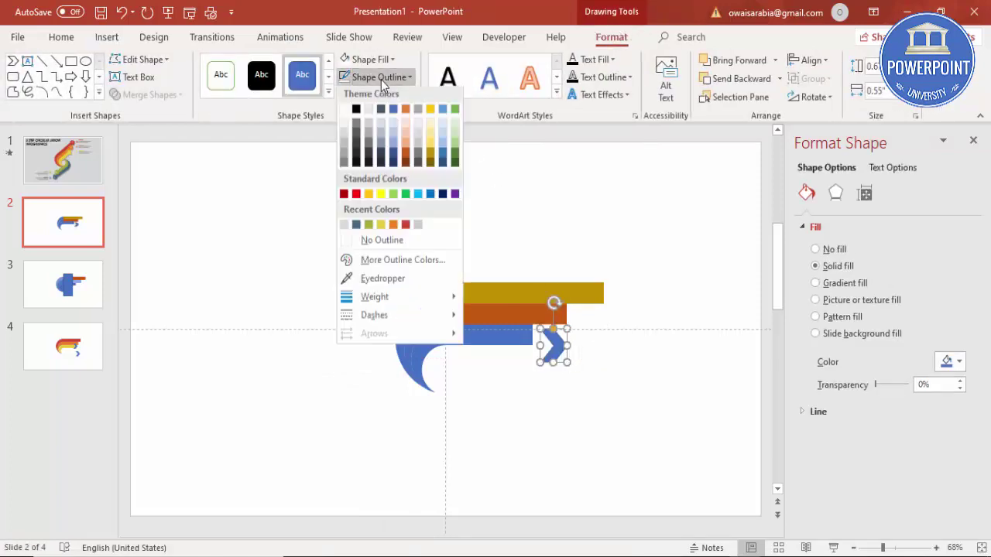
click(390, 242)
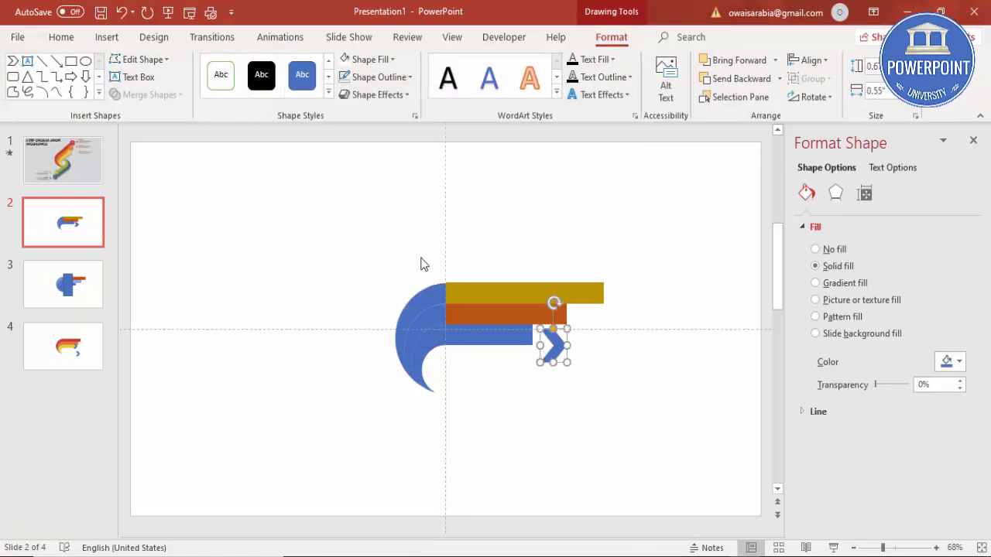
Place the chevron at the blue bar's end and duplicate it onto the other bar tips.
click(910, 550)
drag(470, 335, 496, 238)
key(ctrl+d)
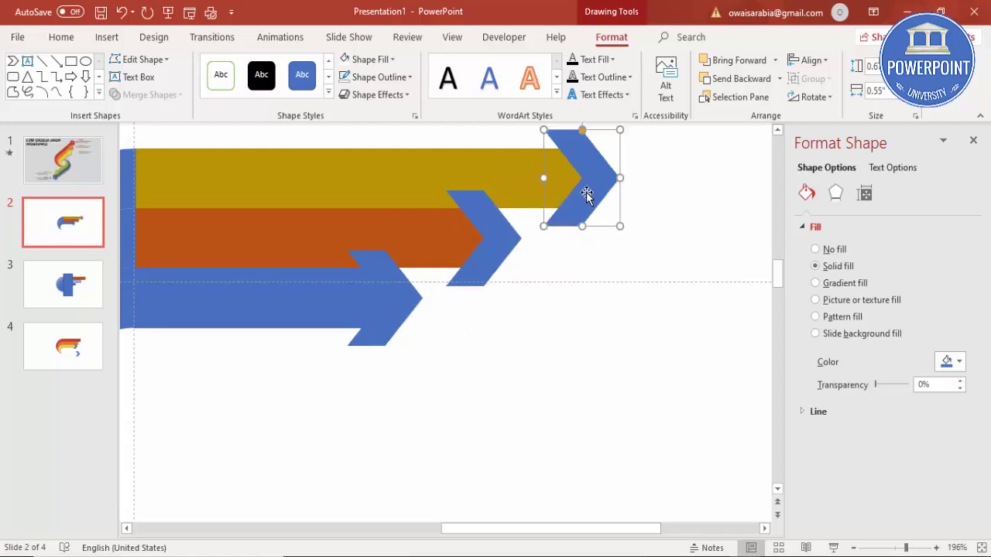
drag(596, 193, 599, 195)
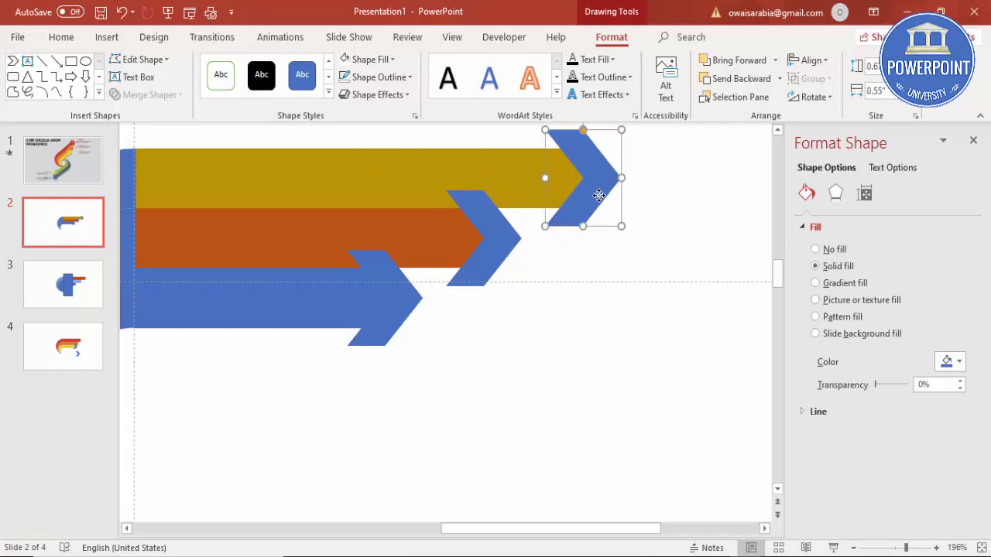
click(980, 548)
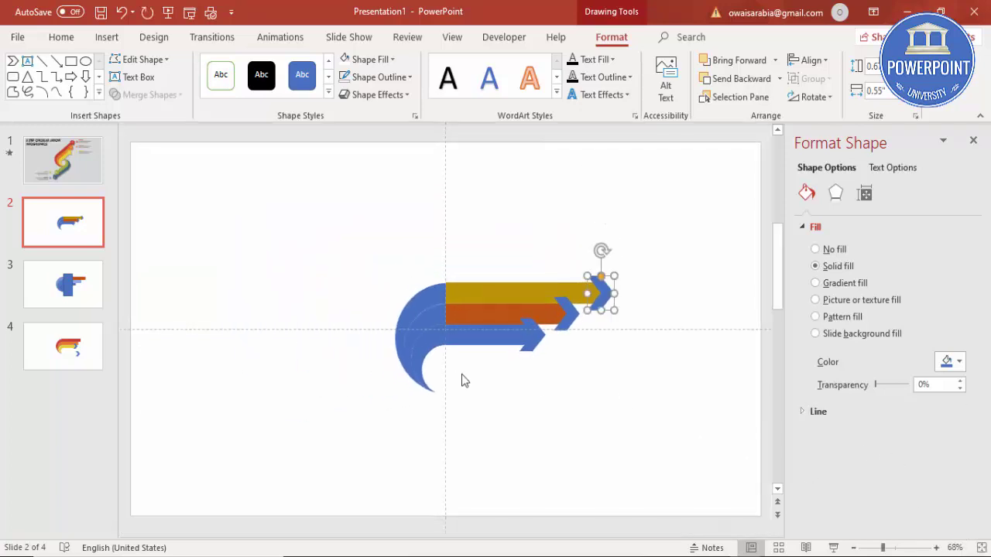
Union the bottom curve, blue bar and chevron into one arrow.
click(430, 347)
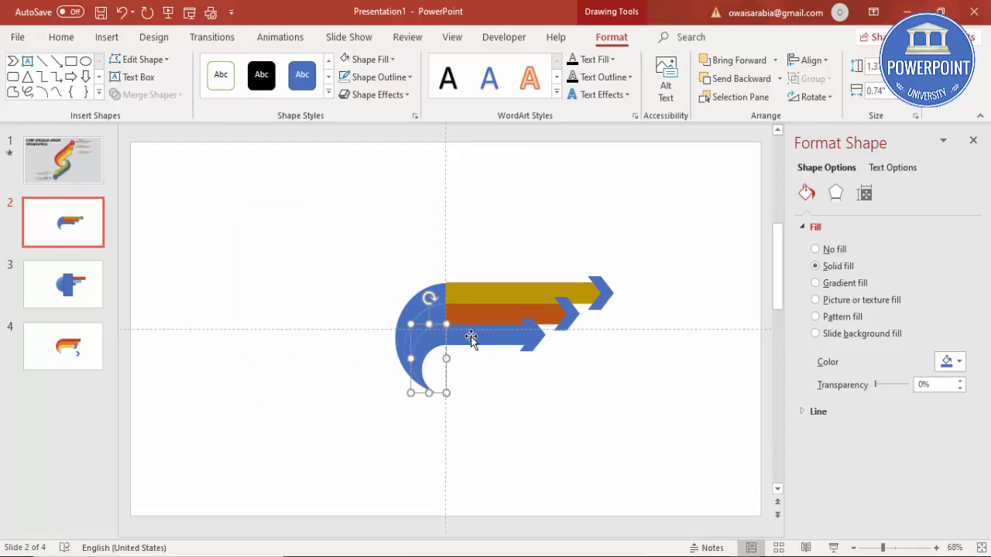
shift+click(471, 338)
shift+click(541, 337)
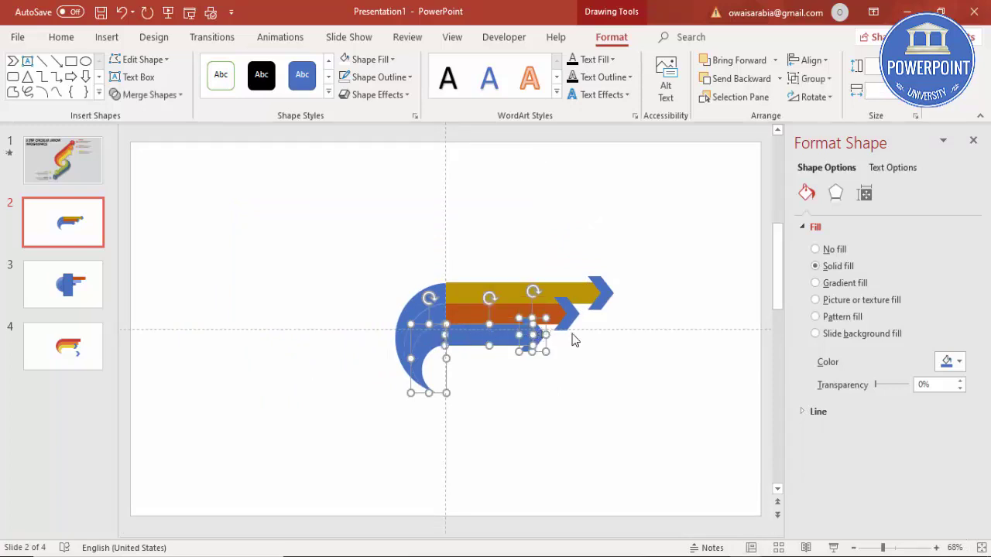
click(151, 99)
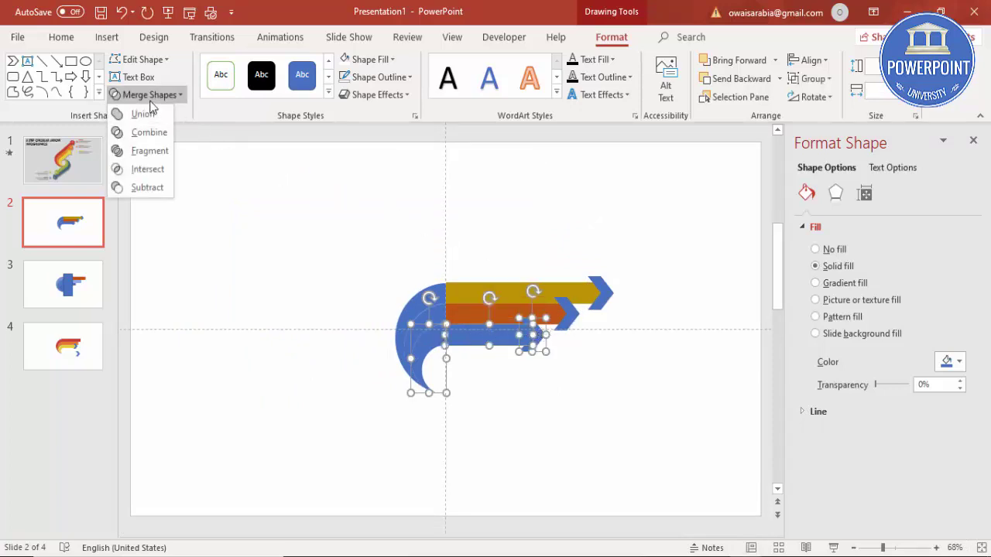
click(150, 116)
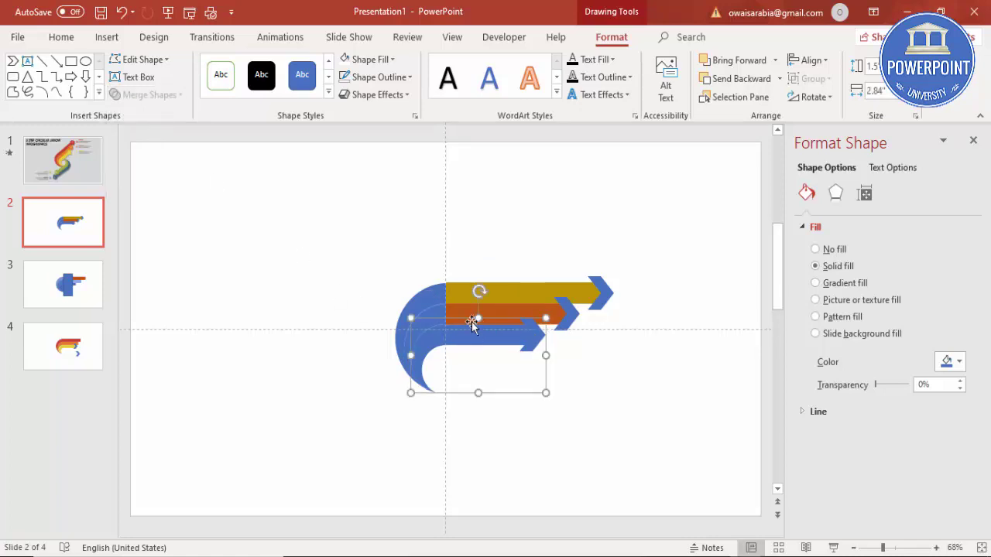
Union the middle curve, orange bar and chevron into one arrow.
click(436, 317)
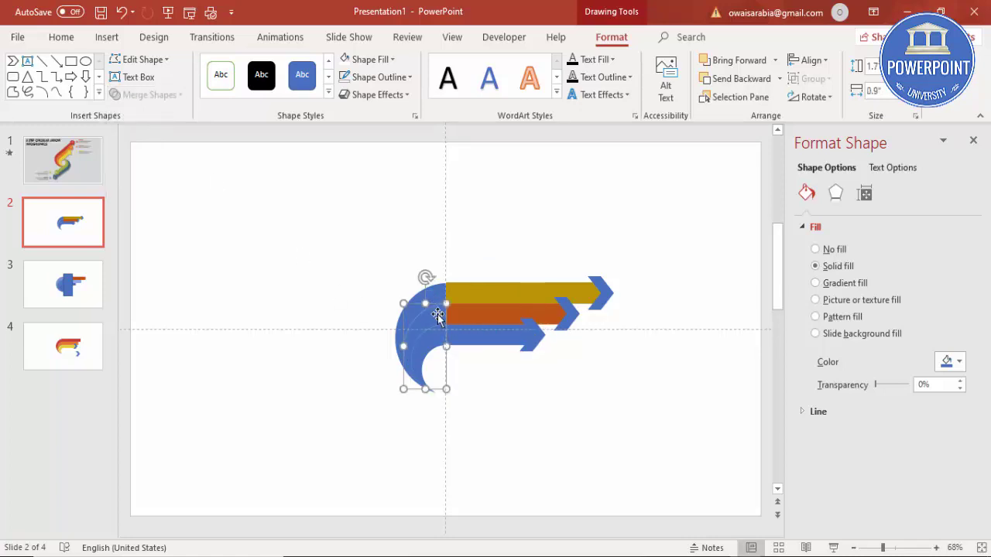
shift+click(481, 315)
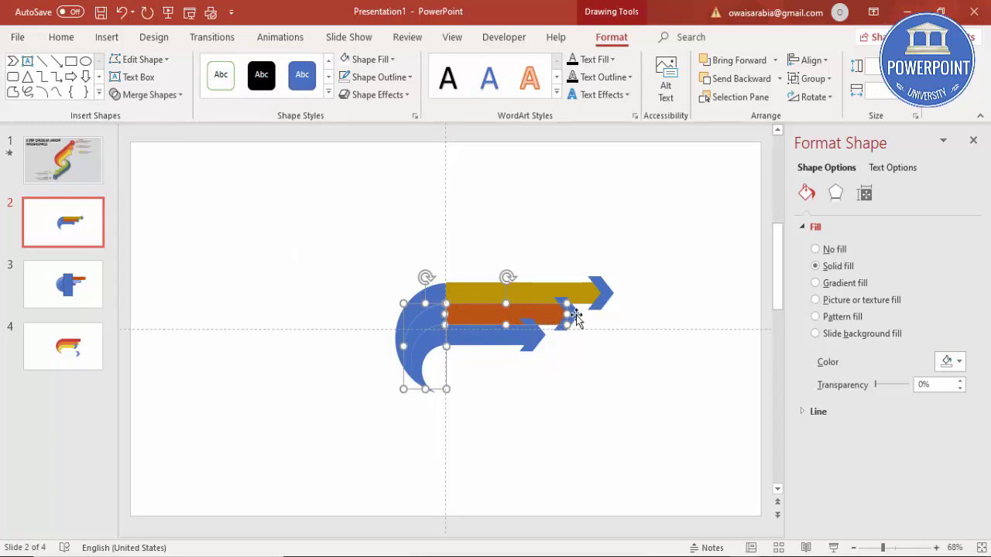
shift+click(570, 315)
click(168, 98)
click(140, 112)
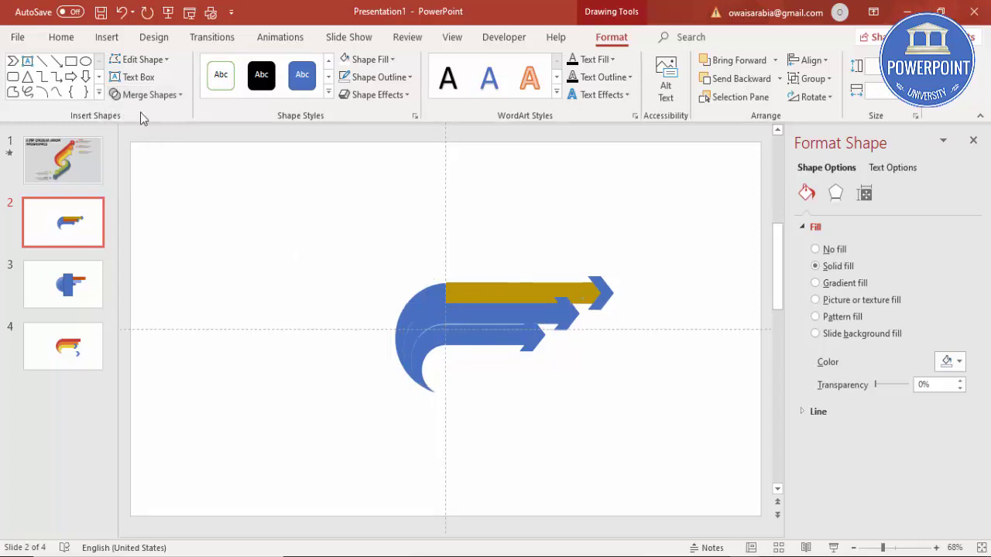
Union the top curve, gold bar and chevron into one arrow.
click(431, 290)
shift+click(500, 289)
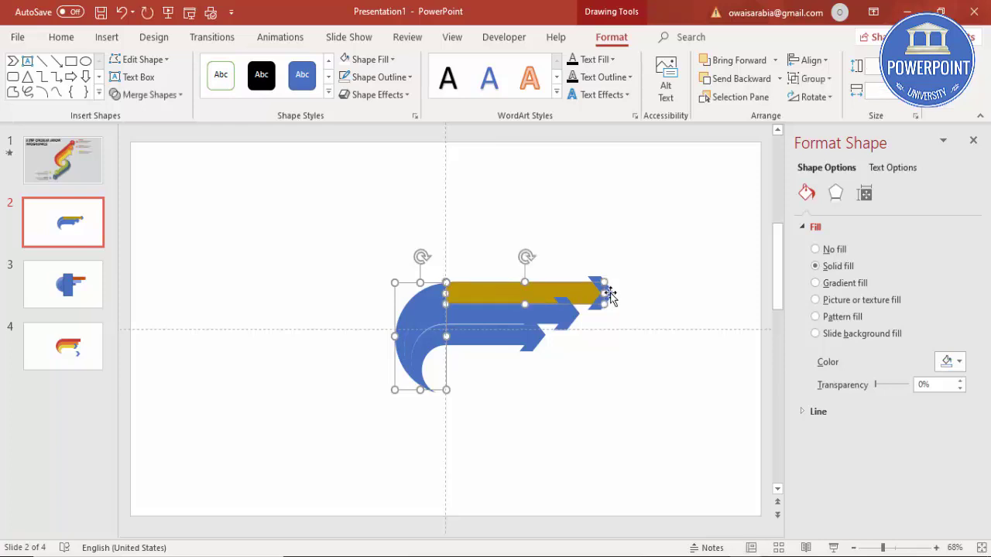
shift+click(609, 294)
click(156, 96)
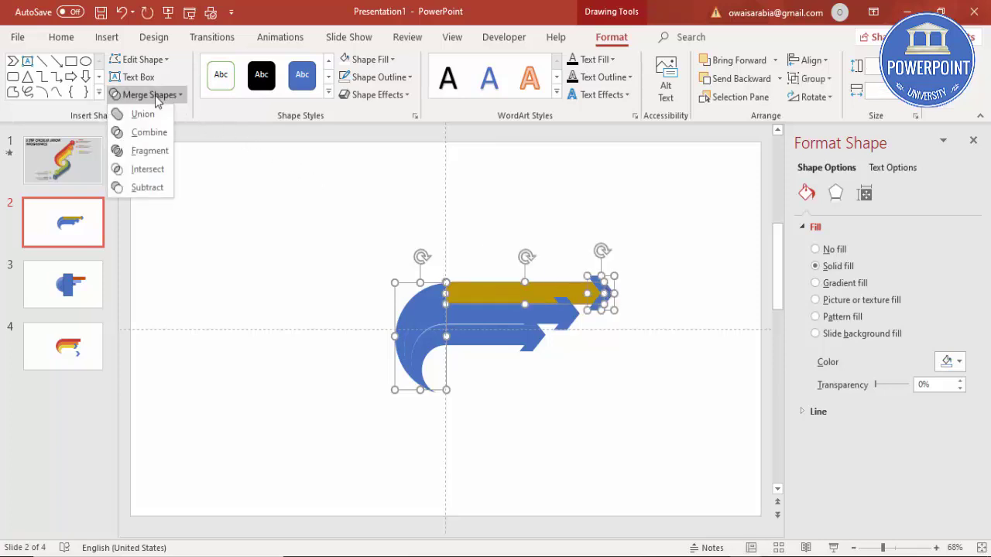
click(143, 114)
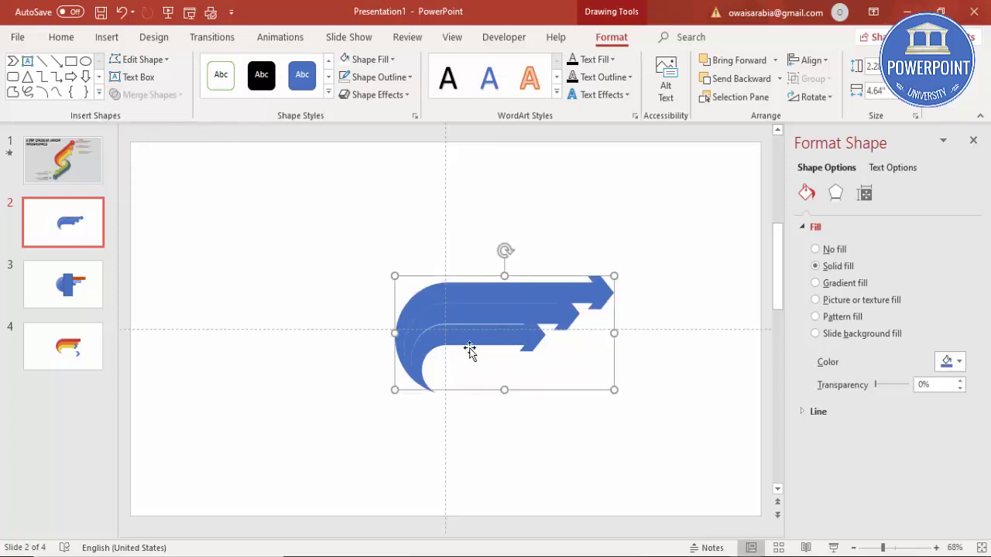
click(519, 340)
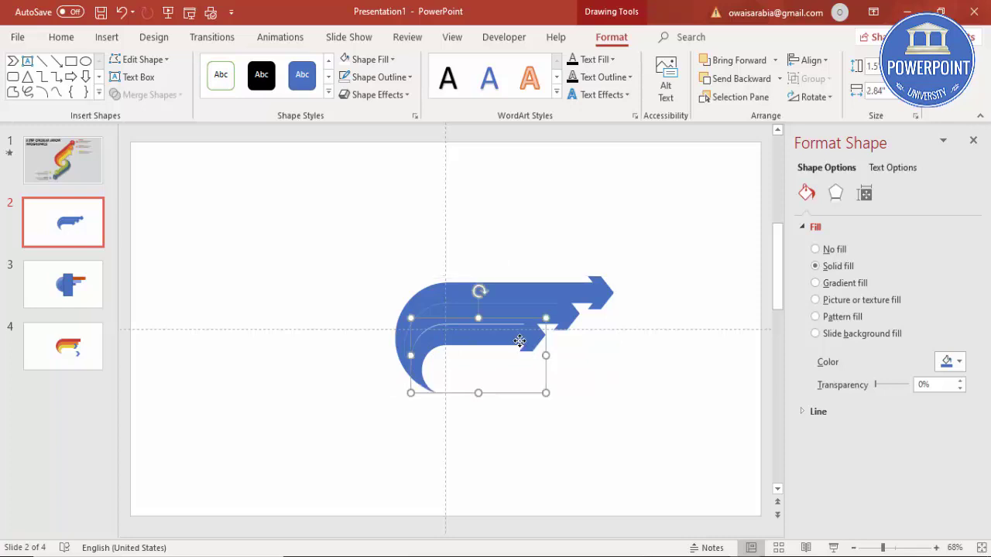
click(958, 361)
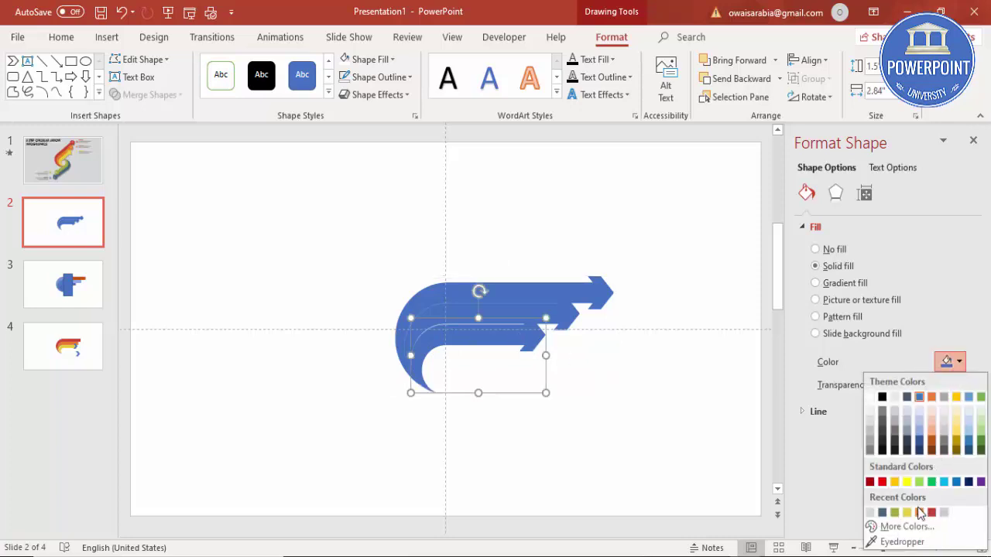
Fill the bottom arrow yellow, the middle arrow orange and the top arrow red.
click(907, 511)
click(563, 311)
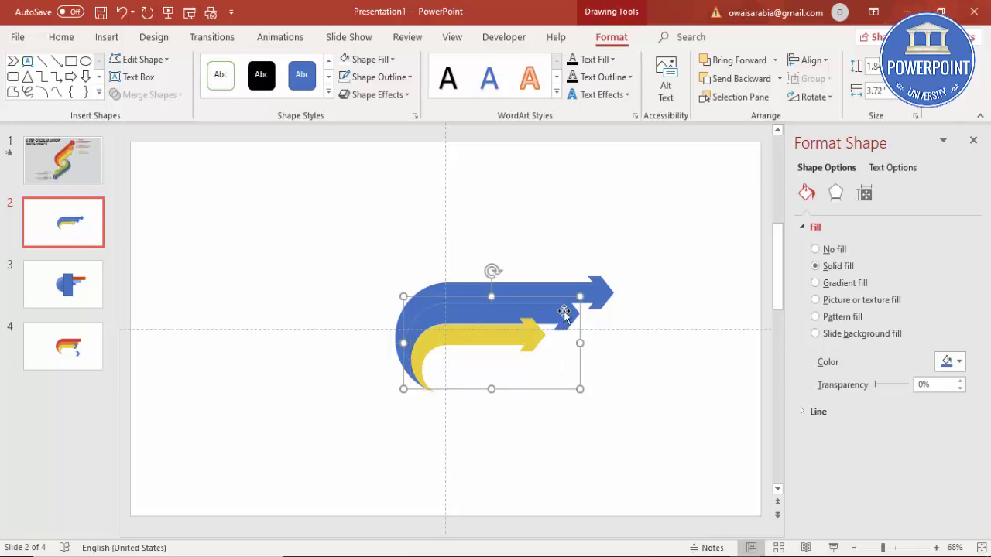
click(958, 361)
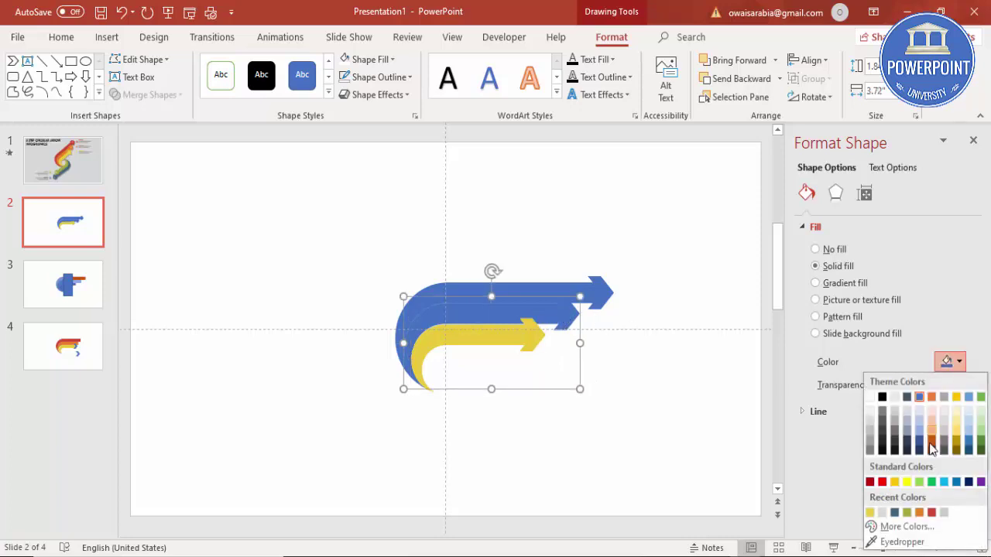
click(919, 511)
click(595, 296)
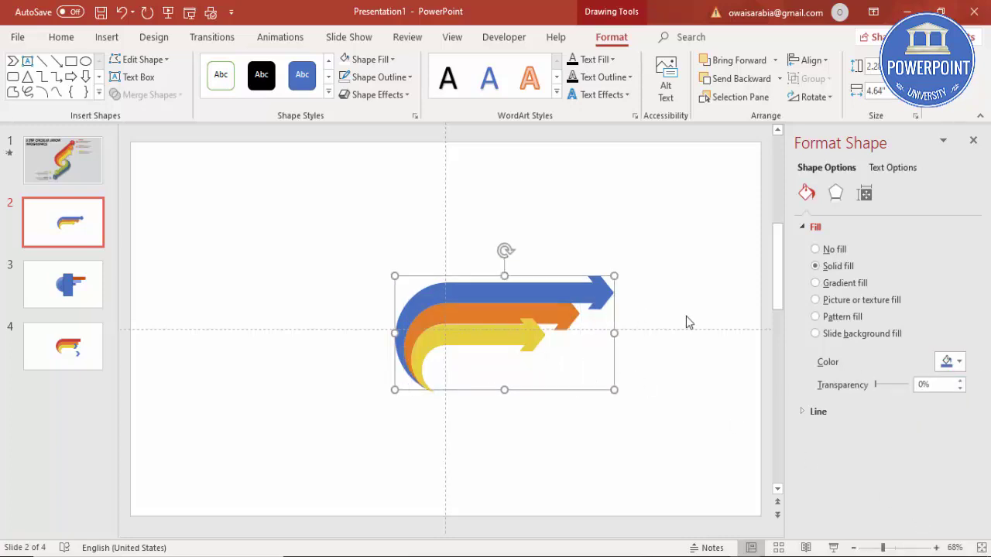
click(954, 360)
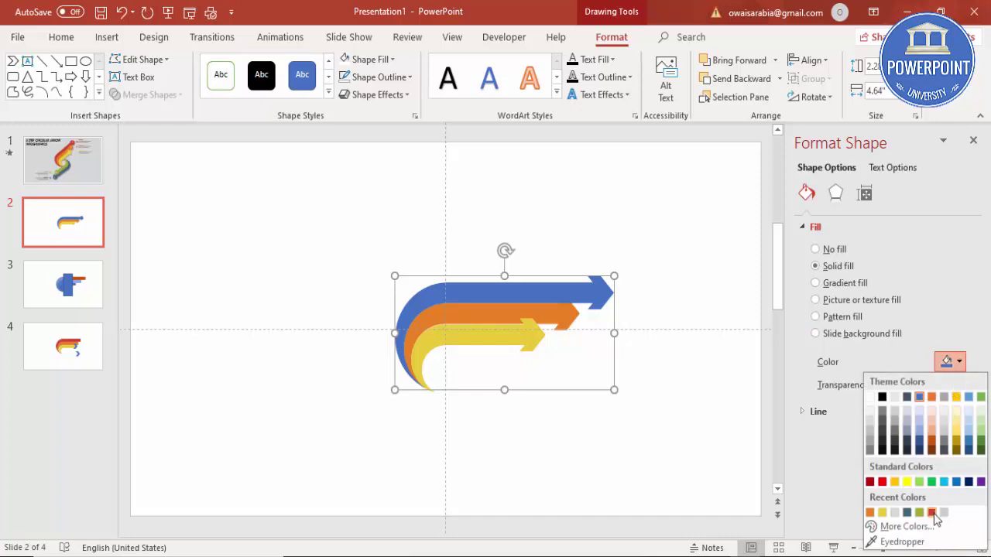
click(931, 513)
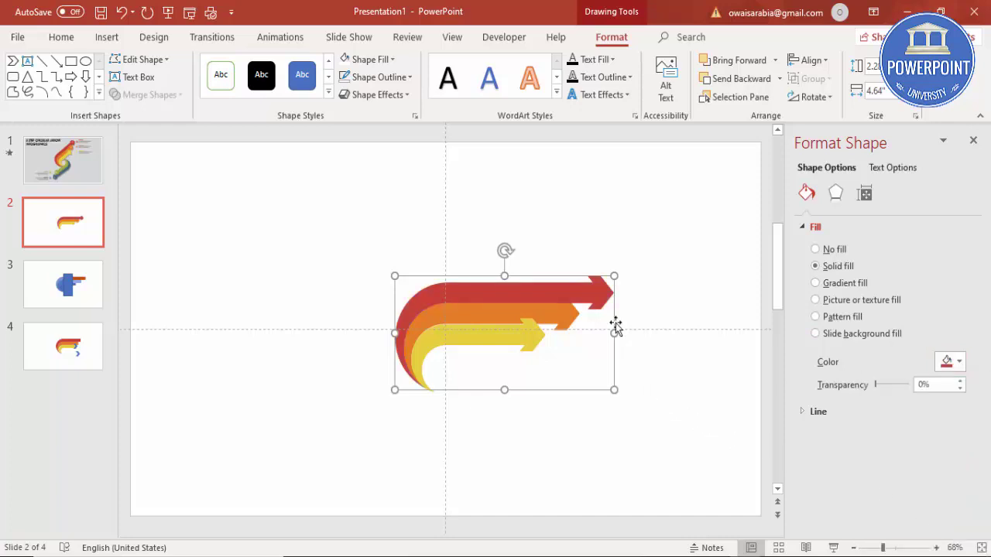
click(561, 312)
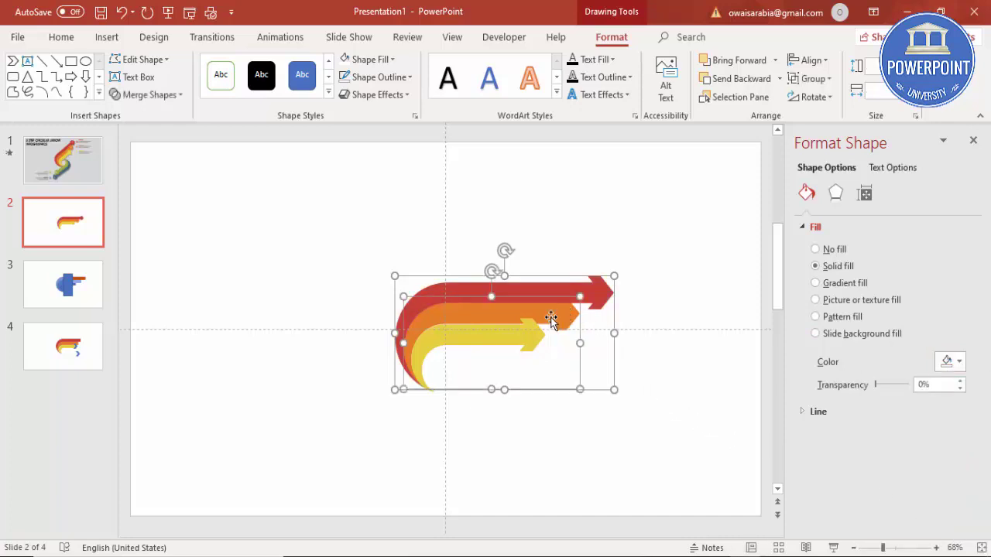
Give the red, orange and yellow arrows an Offset: Top Left shadow preset.
shift+click(517, 328)
click(835, 195)
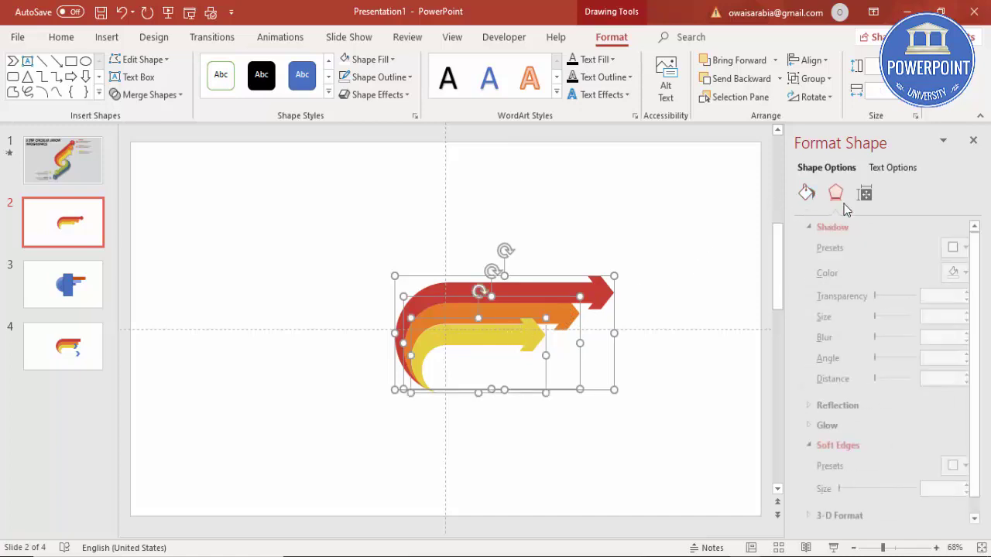
click(952, 248)
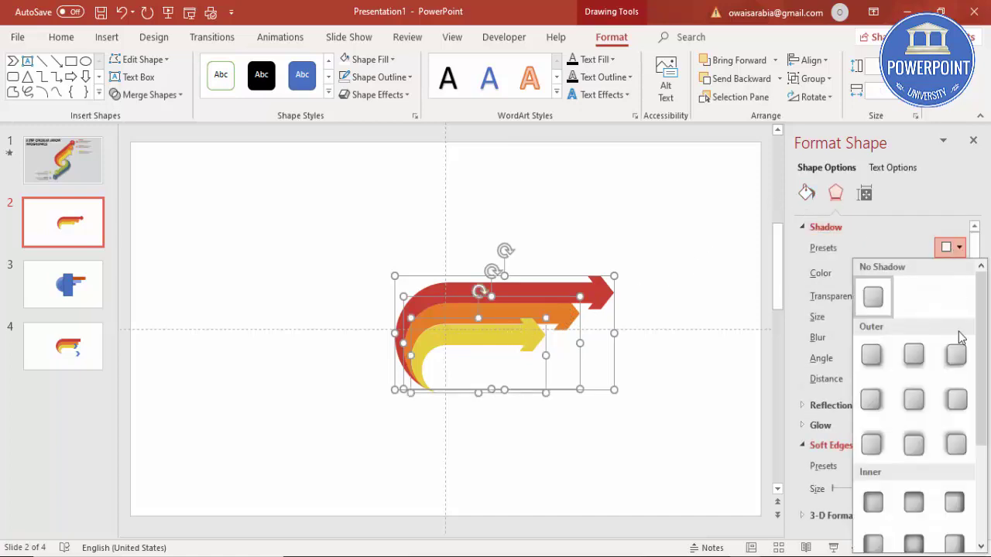
click(954, 445)
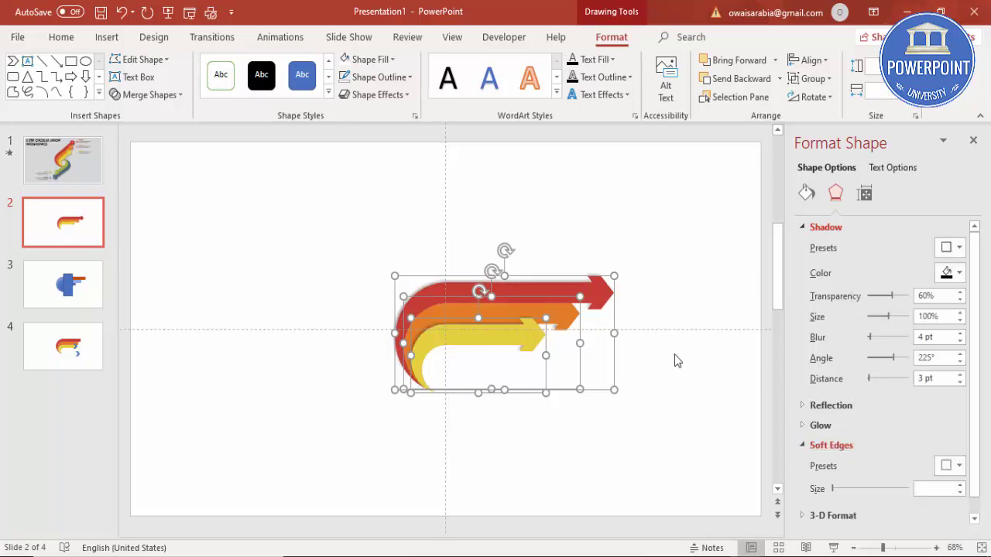
click(640, 423)
click(559, 305)
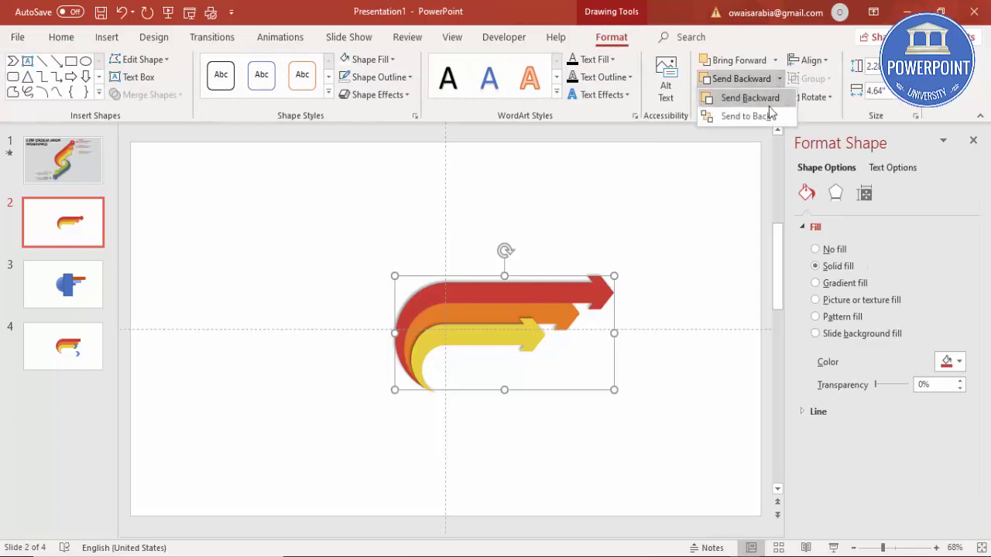
click(625, 247)
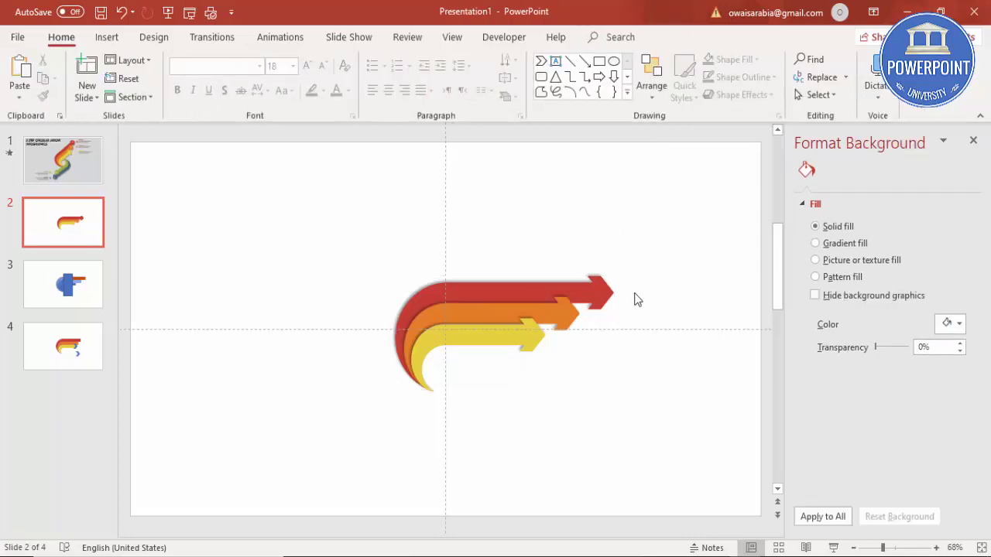
Copy the orange and yellow arrows lower right, group the copy and rotate it down-left.
click(477, 315)
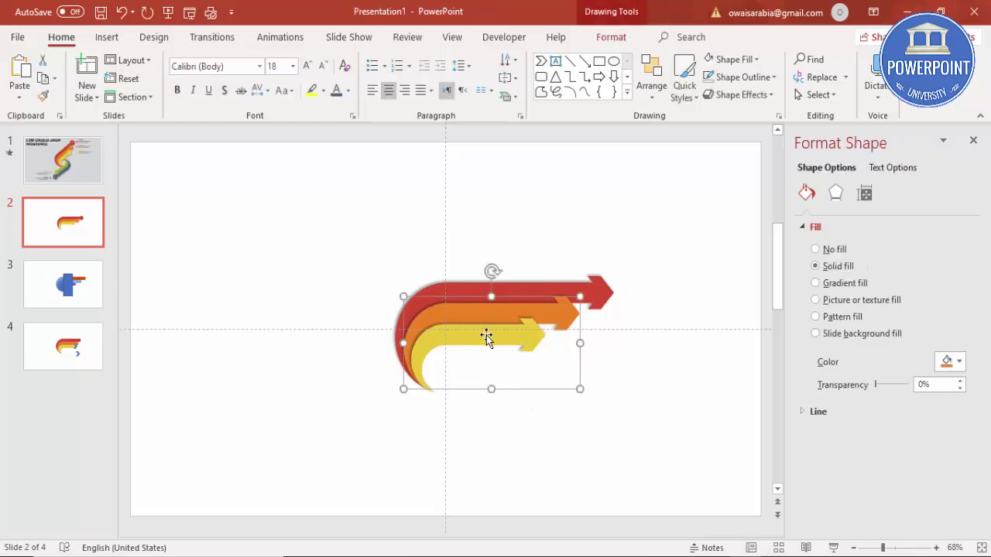
click(488, 334)
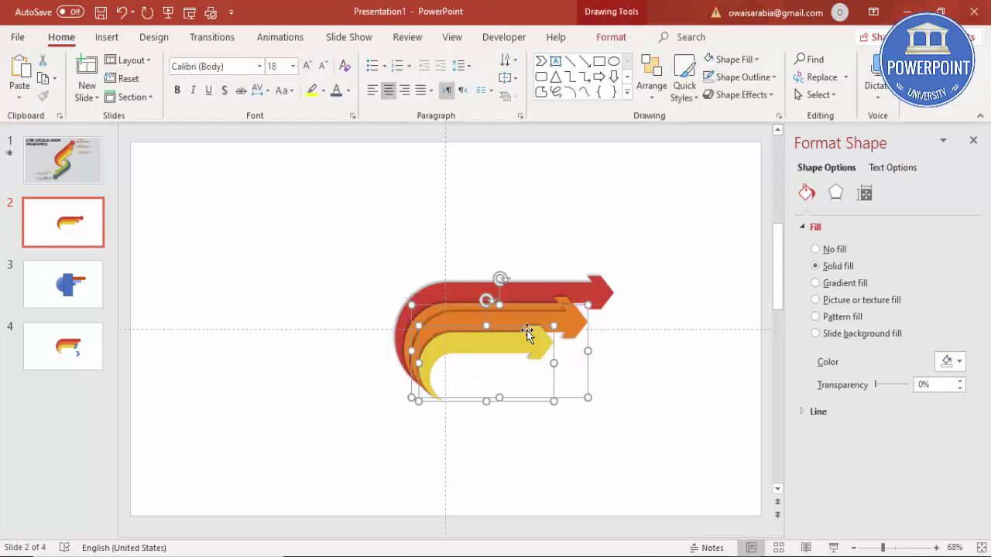
drag(496, 341, 598, 397)
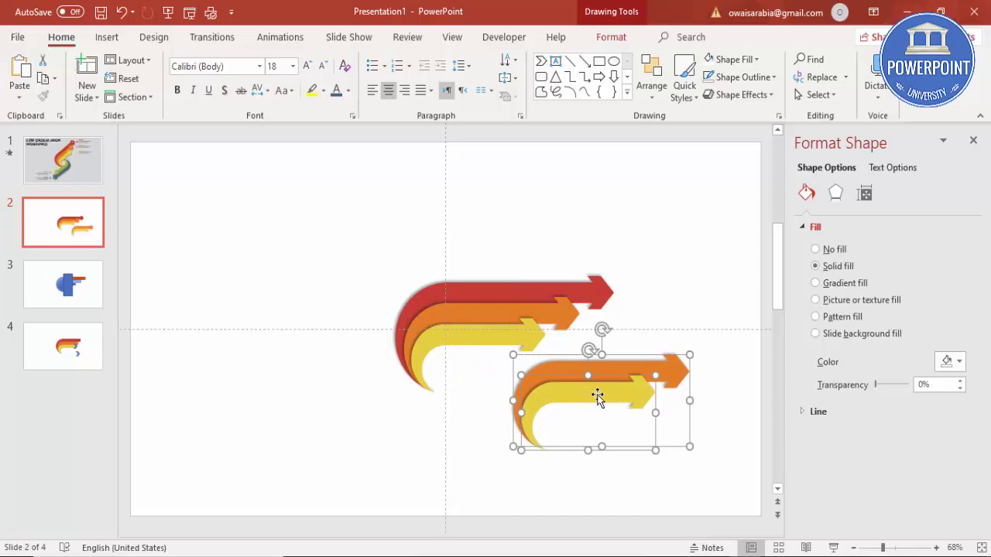
key(ctrl+g)
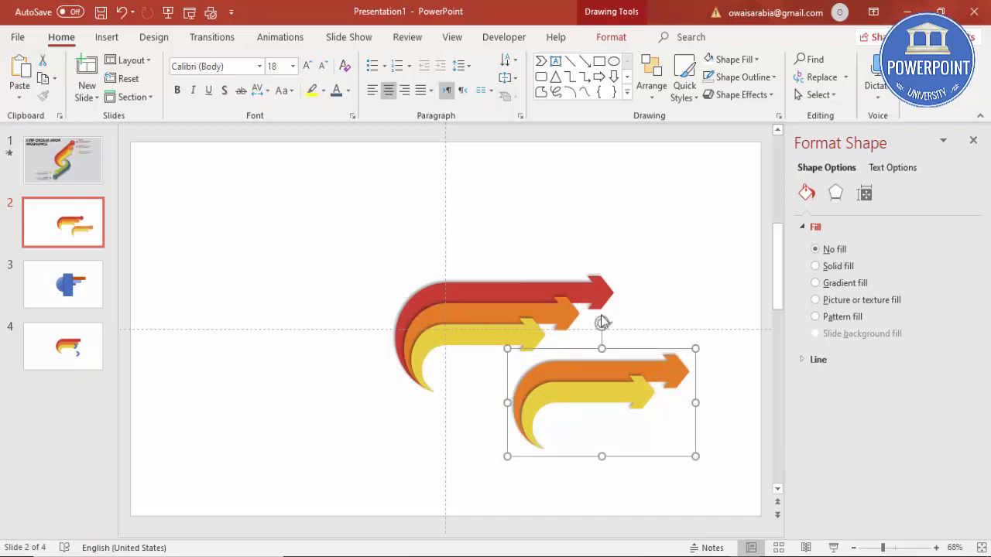
drag(601, 321, 626, 470)
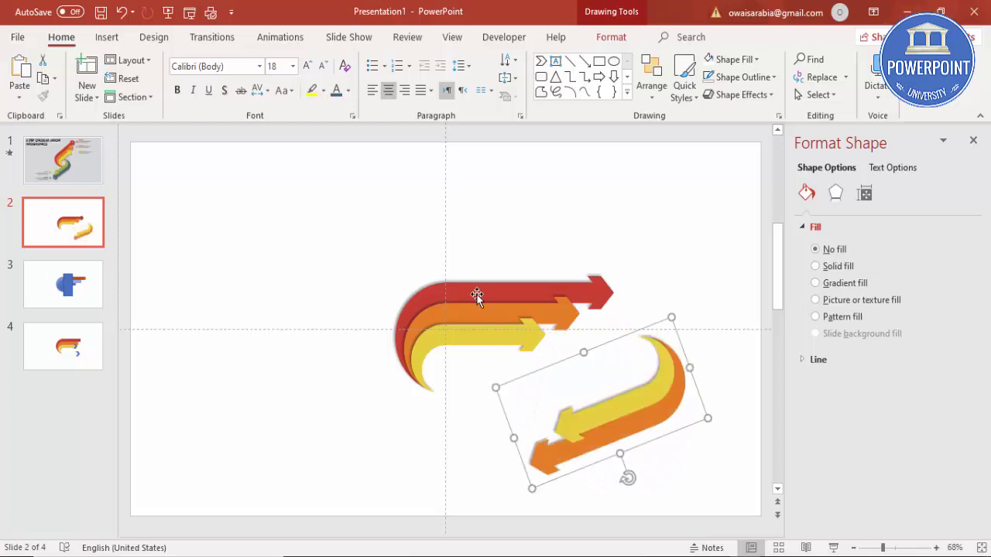
Rotate the upper arrow group counter-clockwise and move both groups together into an S.
click(477, 301)
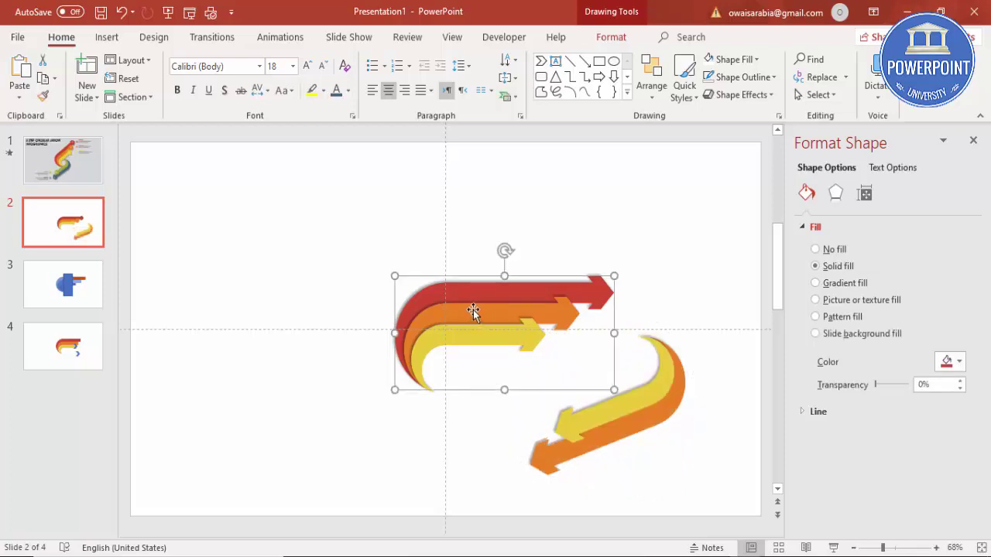
click(473, 310)
shift+click(480, 333)
key(Escape)
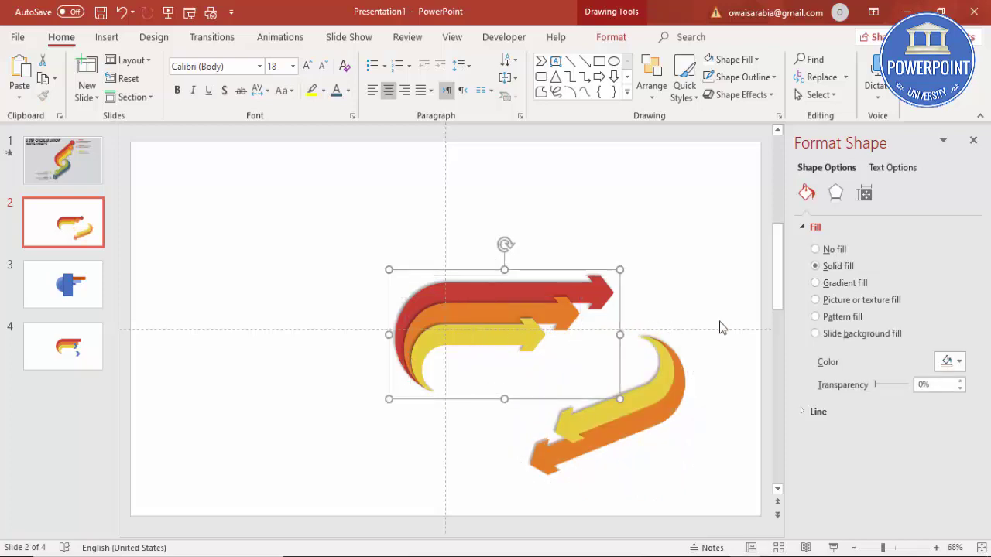
drag(506, 243, 459, 259)
drag(484, 302, 455, 236)
drag(638, 405, 469, 372)
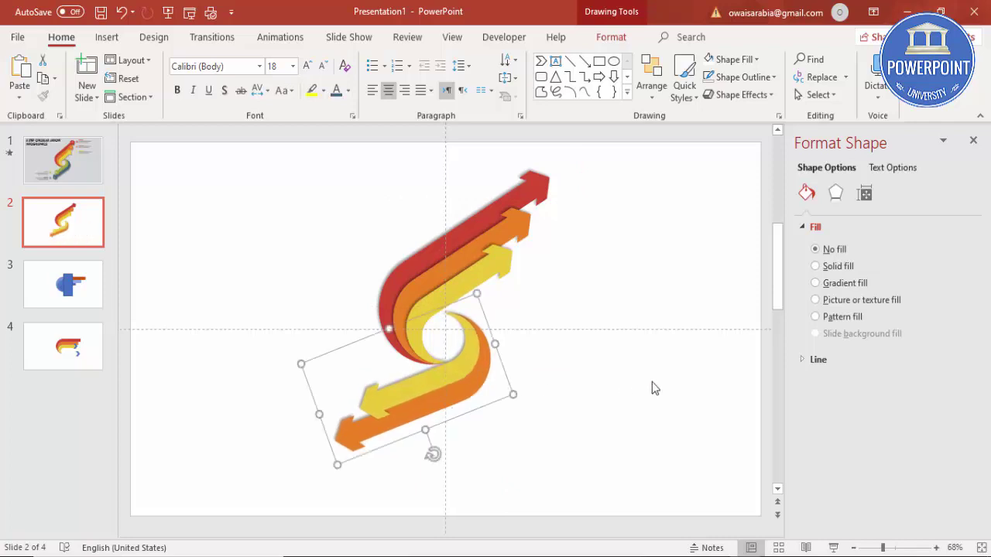
Ungroup the lower arrow pair.
click(640, 419)
click(469, 344)
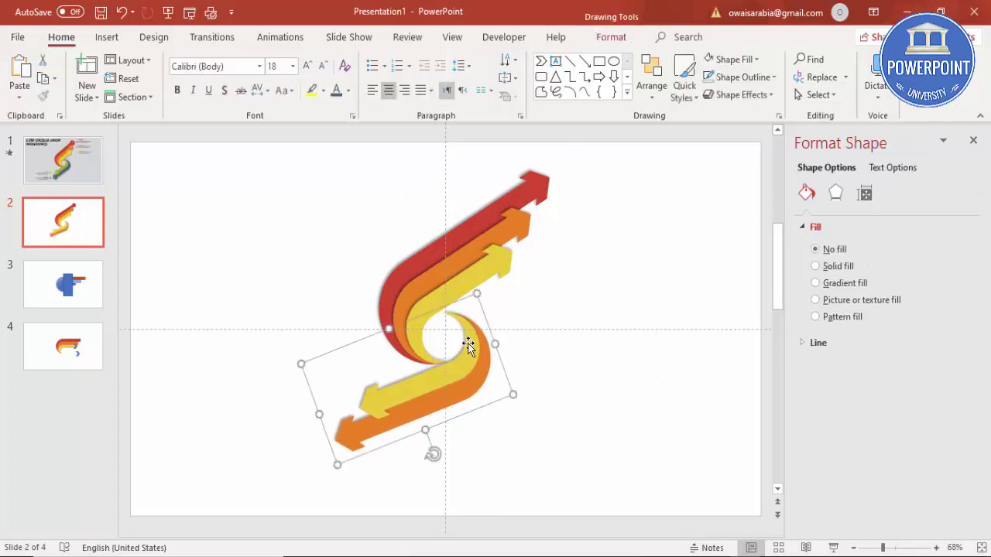
right_click(469, 345)
mouse_move(535, 181)
click(616, 221)
click(491, 349)
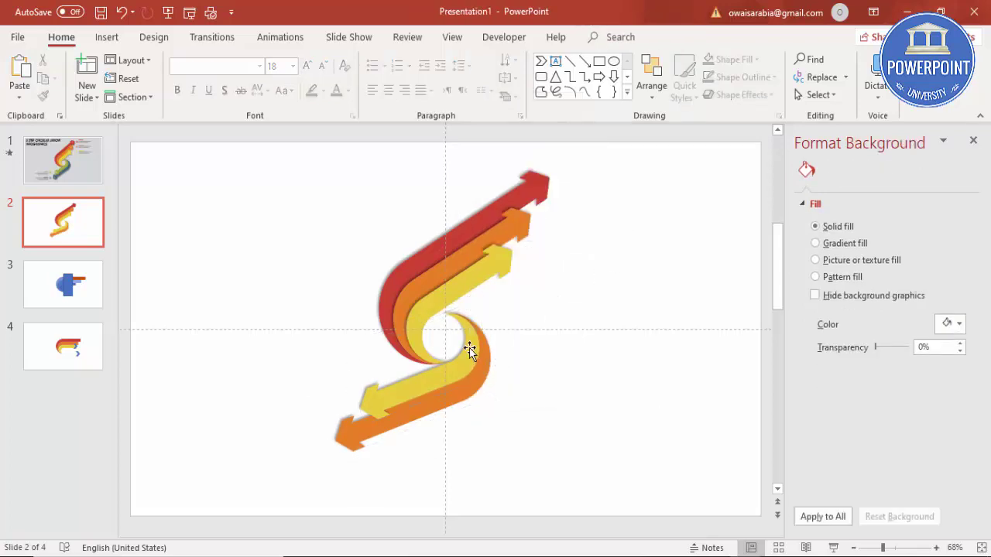
Fill the lower yellow arrow olive green and the lower orange arrow dark slate blue.
click(471, 343)
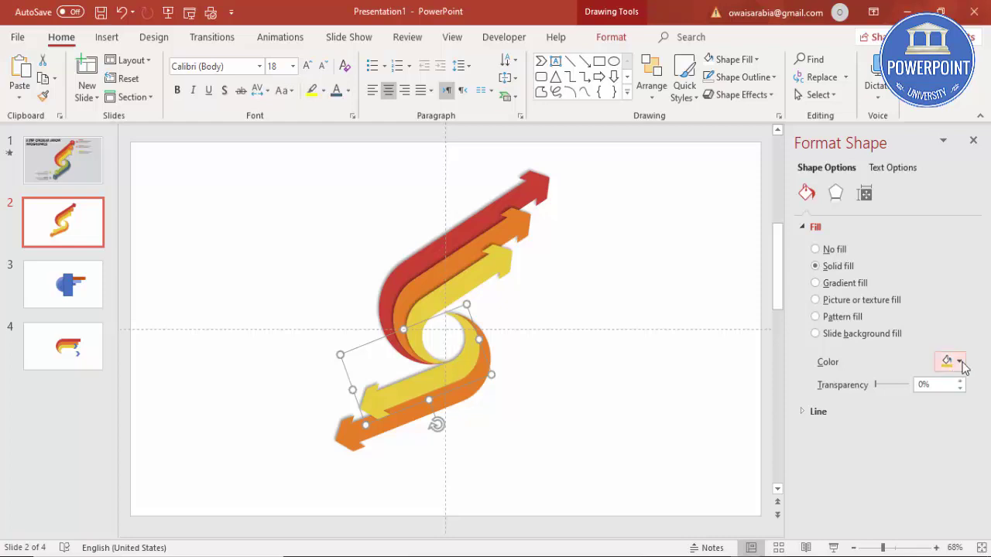
click(959, 361)
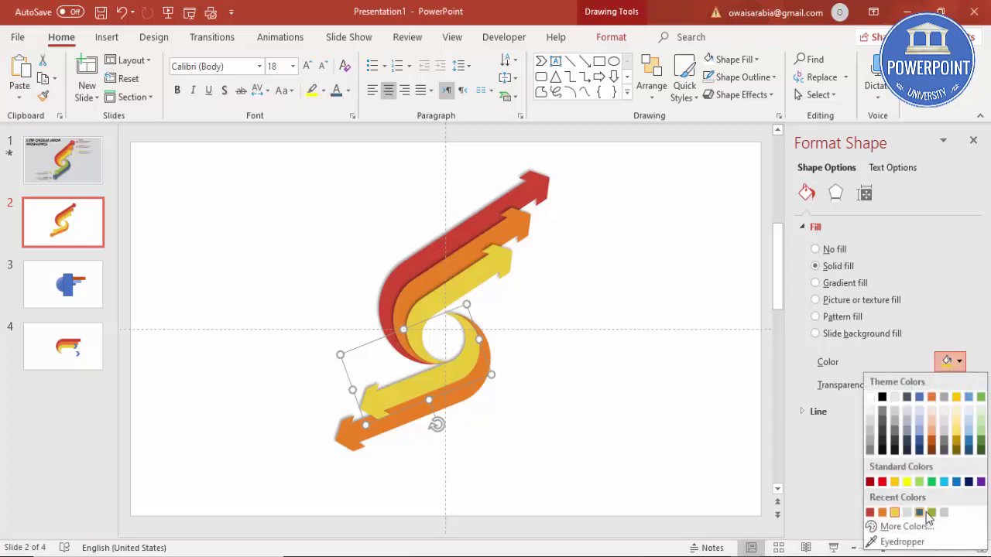
click(930, 512)
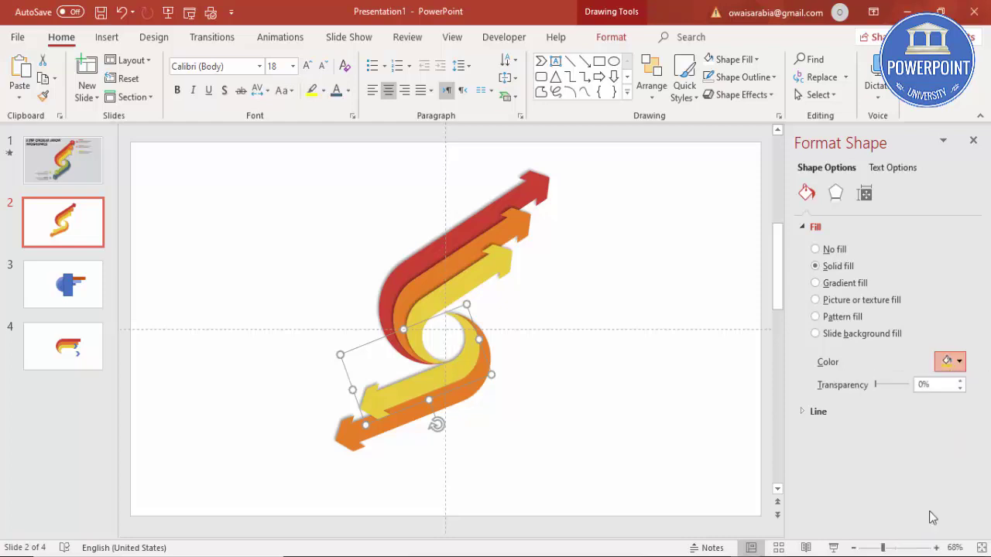
click(445, 415)
click(959, 362)
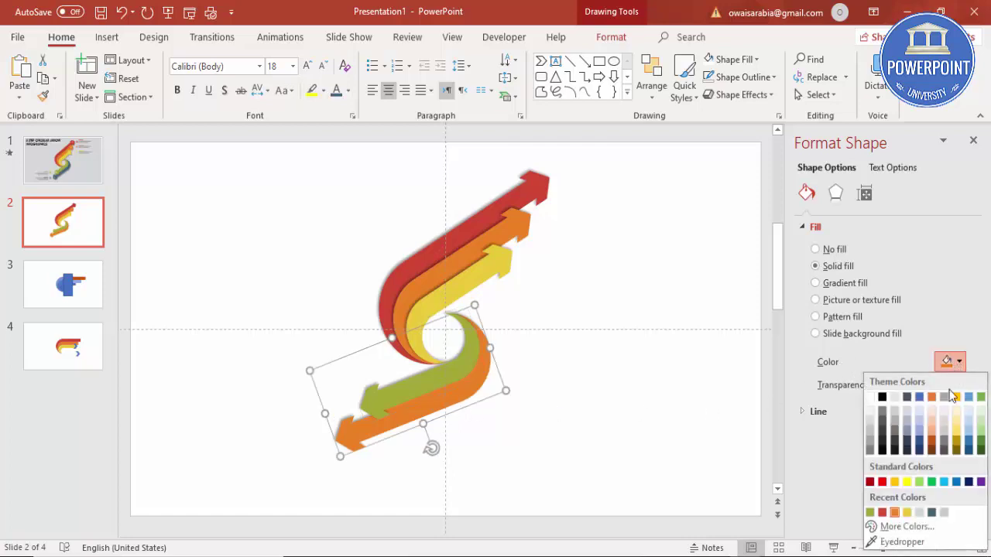
click(931, 512)
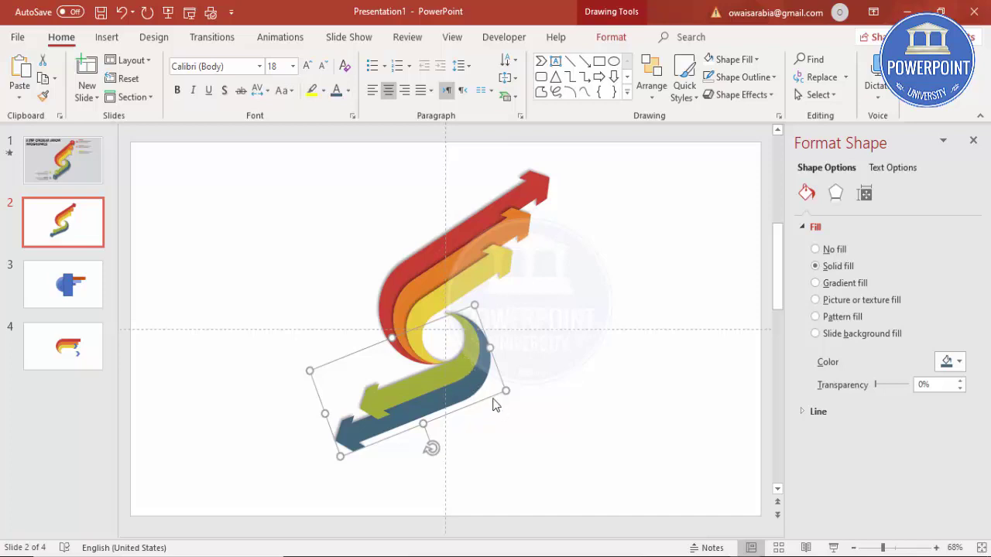
Give both lower arrows an Offset: Bottom Right shadow.
shift+click(472, 360)
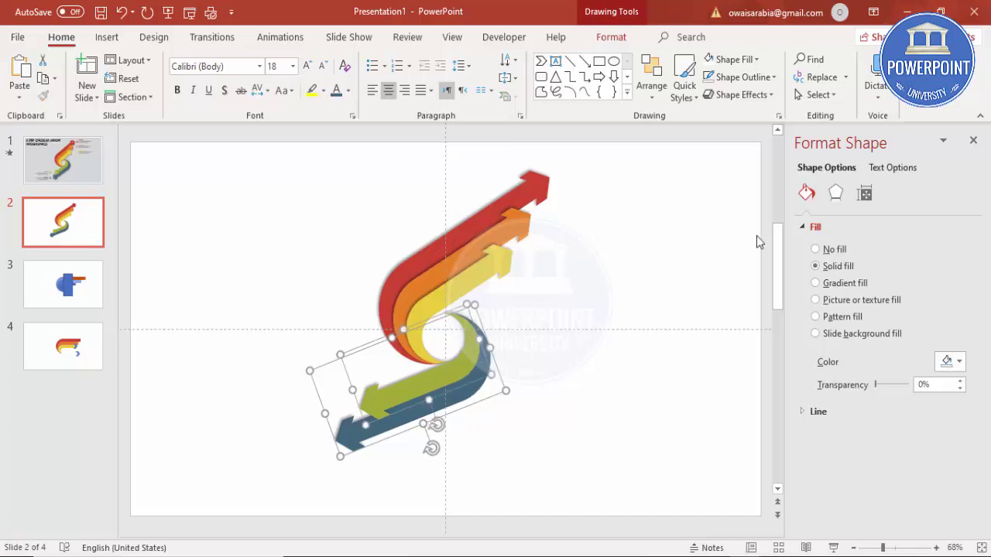
click(834, 195)
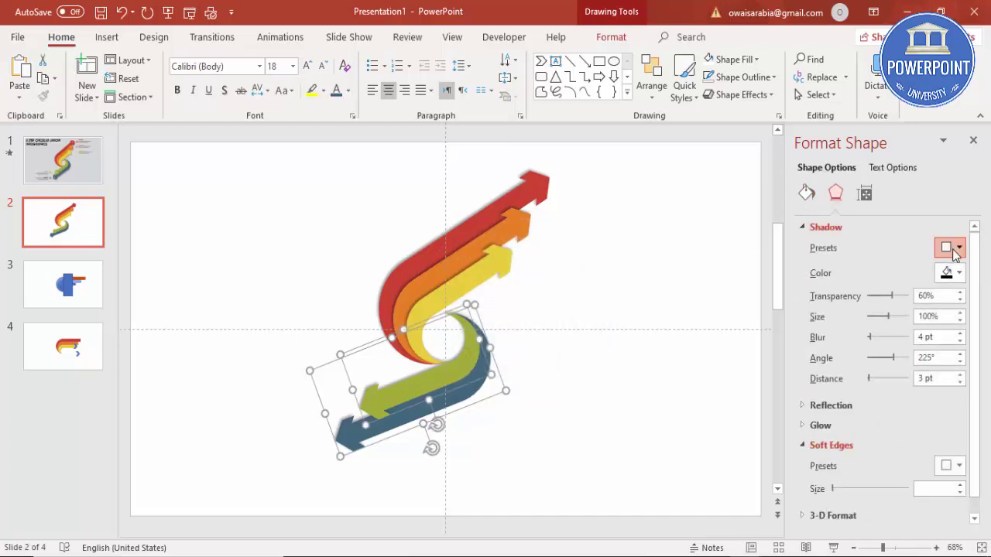
click(950, 247)
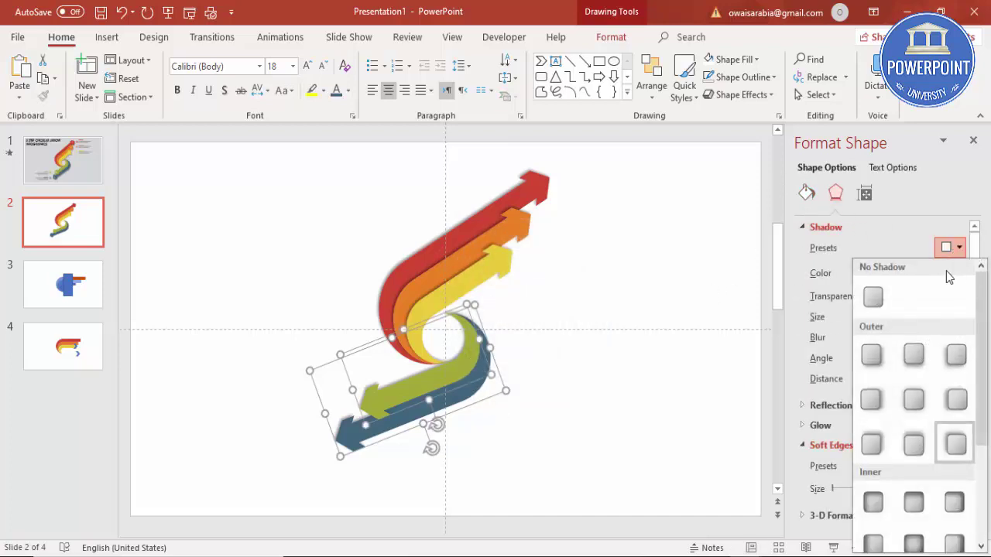
click(872, 356)
click(543, 378)
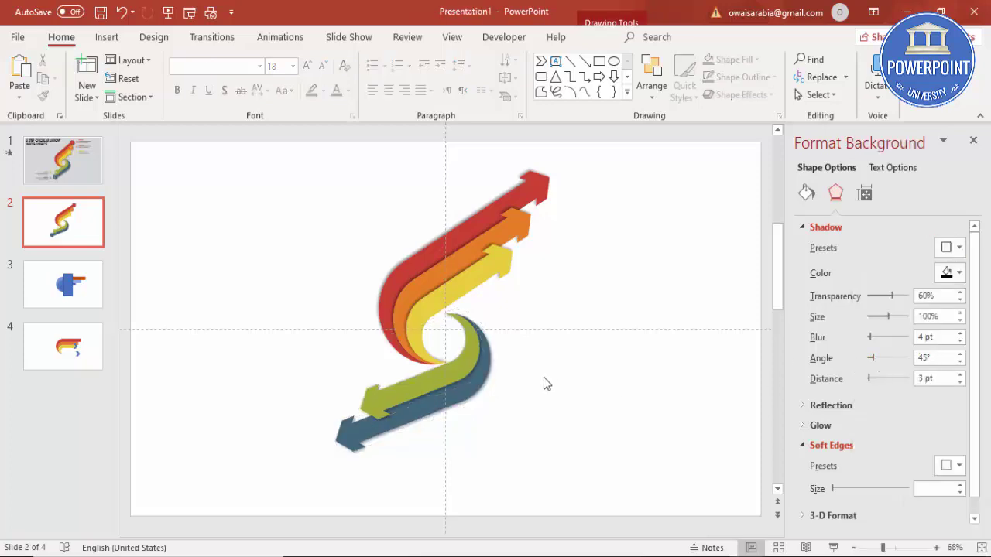
click(525, 197)
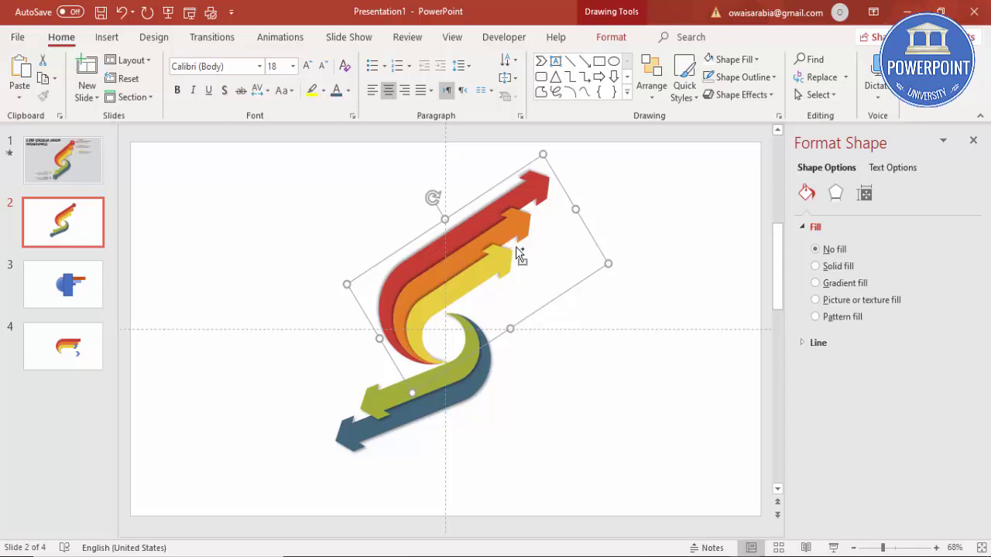
Duplicate the top arrow group beside the S and fill the copy black at 50% transparency.
drag(516, 248, 662, 275)
click(610, 37)
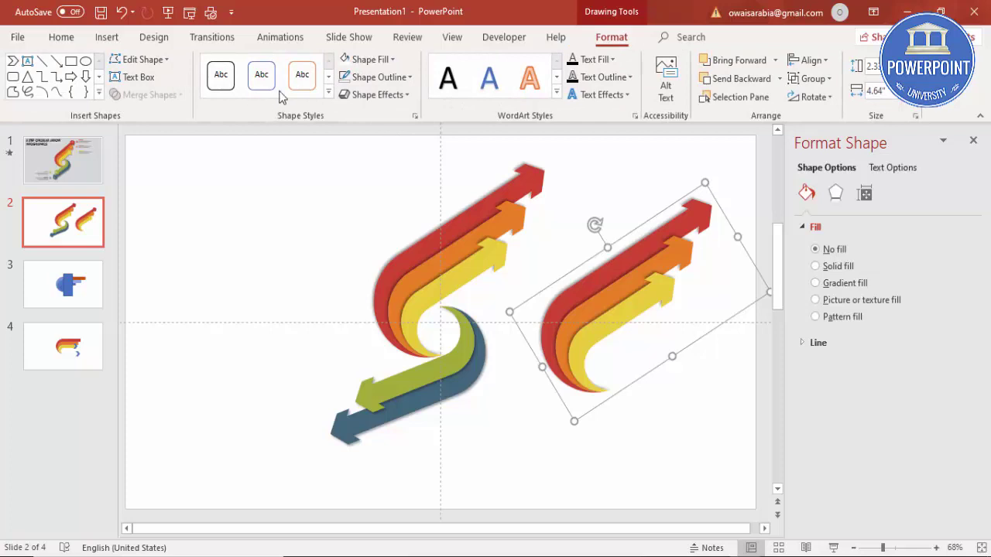
click(360, 60)
click(359, 96)
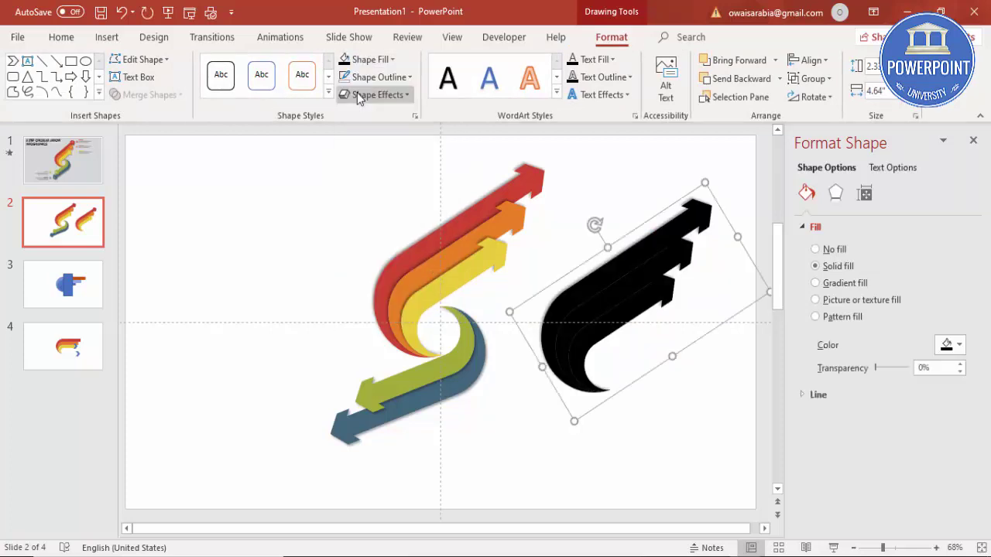
drag(877, 373, 891, 370)
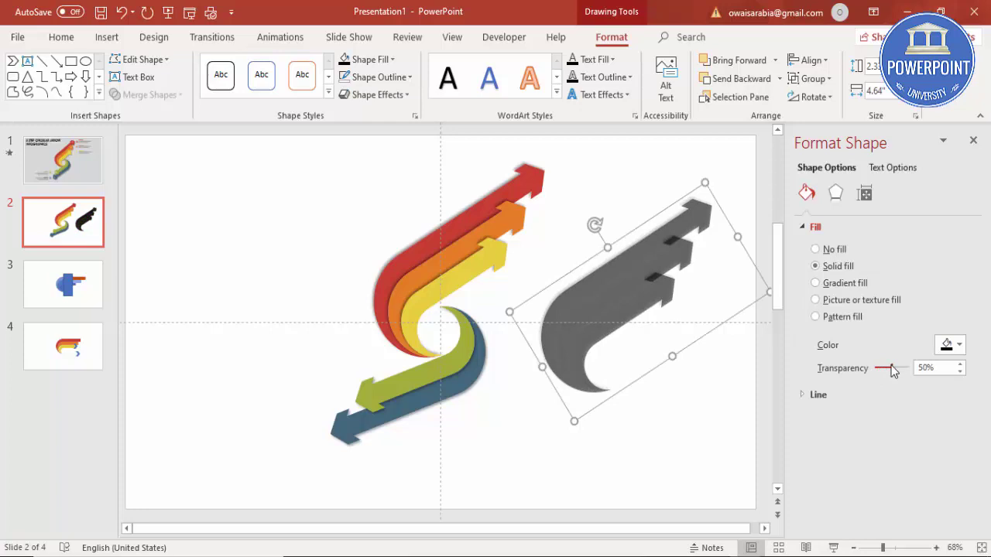
click(835, 192)
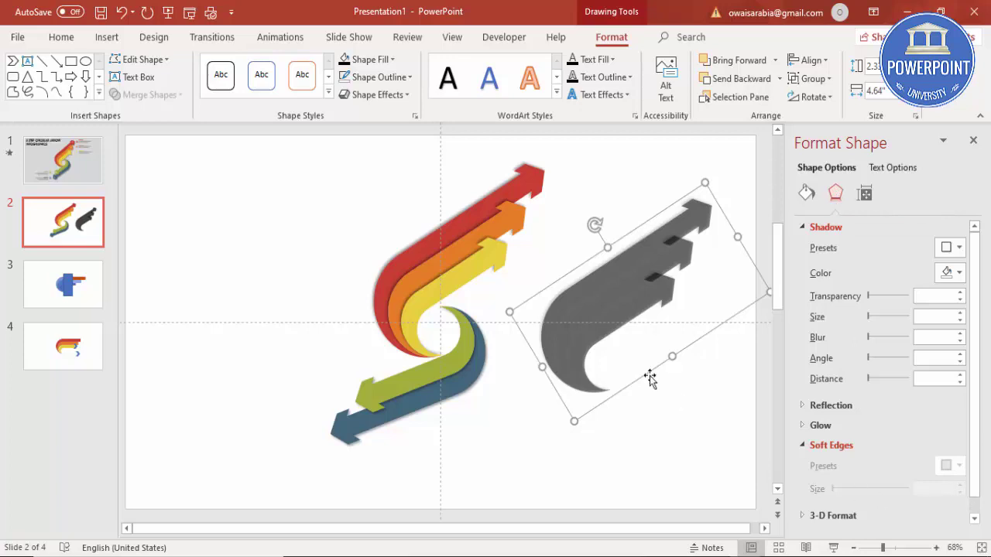
Ungroup the grey copy and combine its three pieces into one shape.
right_click(631, 278)
mouse_move(730, 369)
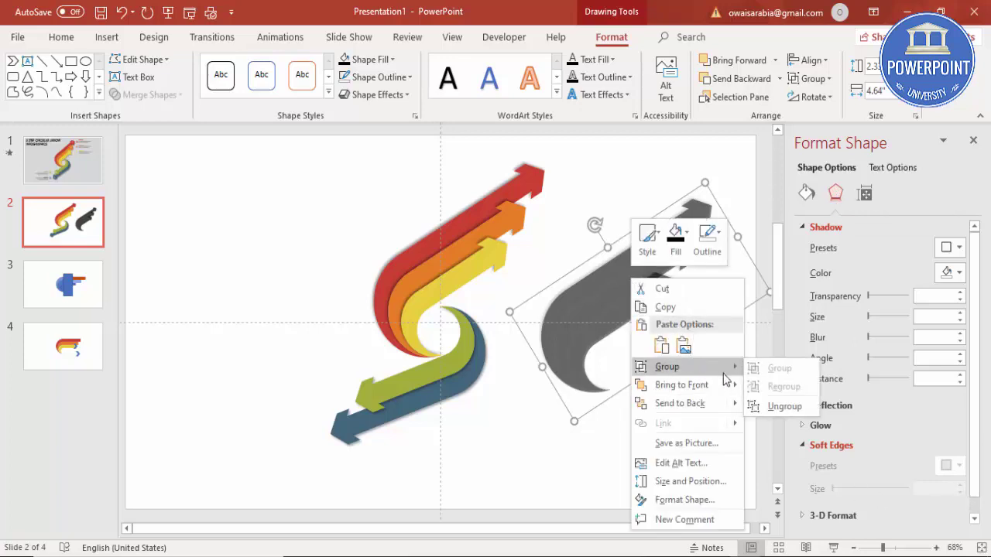
click(770, 404)
click(640, 231)
click(644, 280)
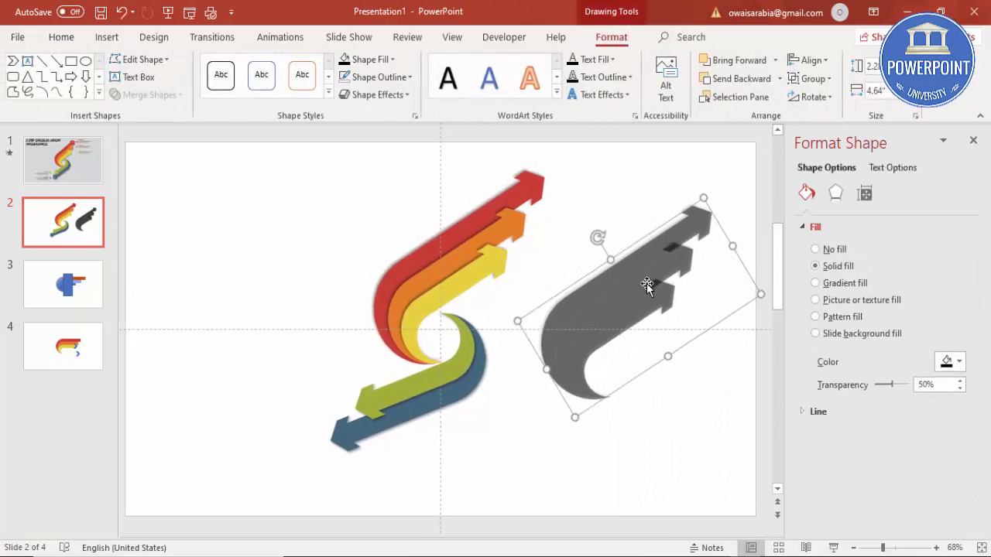
shift+click(650, 274)
shift+click(634, 310)
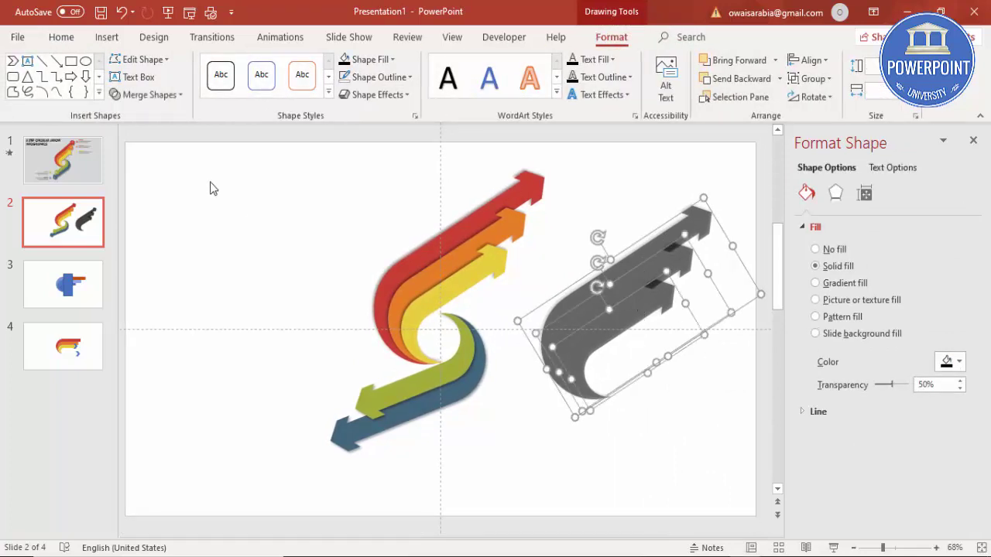
click(149, 94)
click(142, 116)
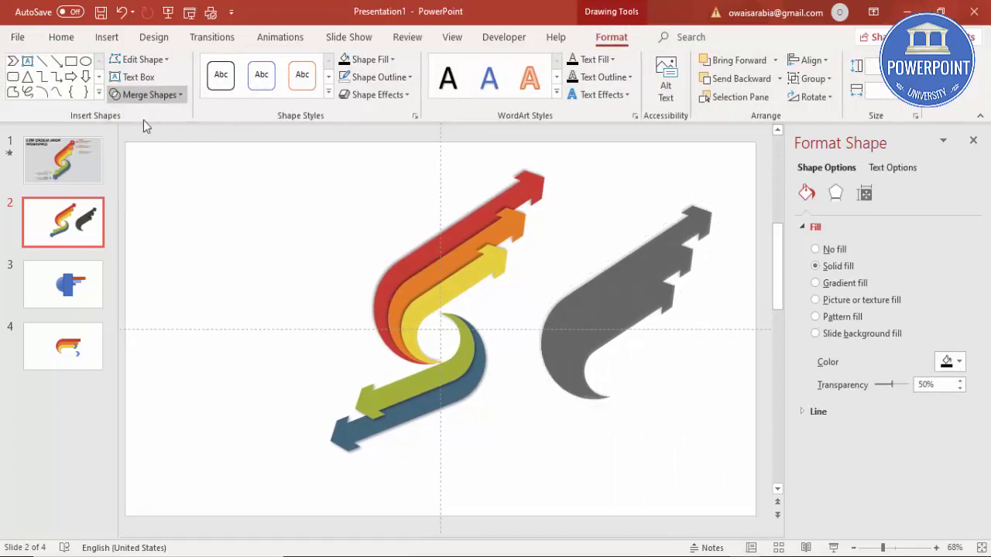
Set the grey shape's soft edges to 3 pt.
click(835, 192)
click(960, 484)
click(961, 485)
click(960, 485)
click(960, 492)
click(959, 492)
click(959, 492)
click(960, 492)
click(960, 493)
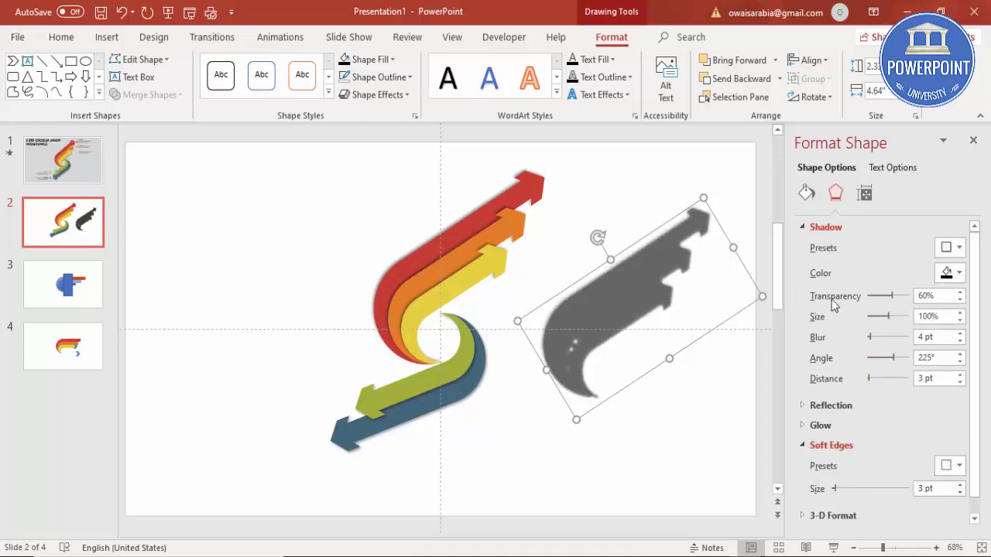
Raise the grey shape's transparency to 84% and place it over the top S arrows.
click(803, 196)
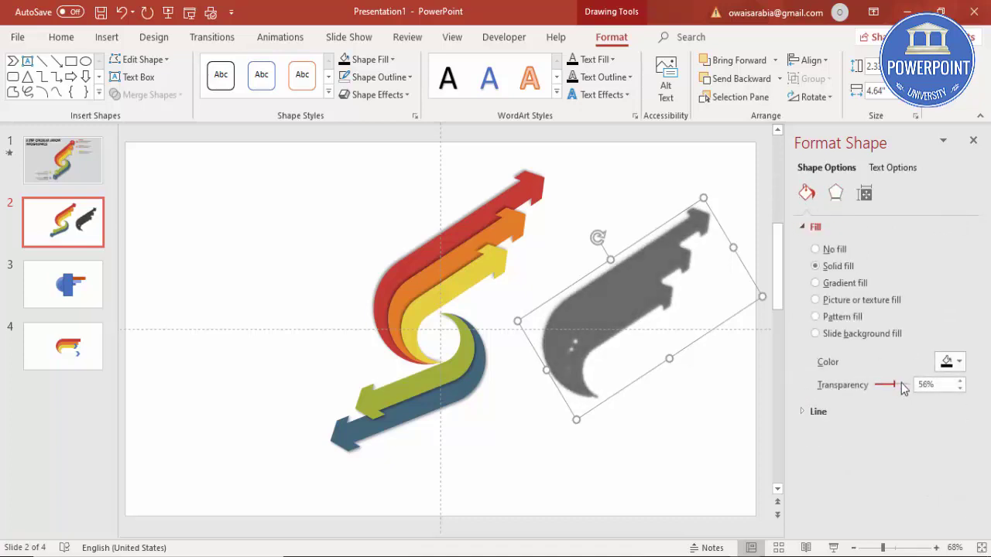
click(901, 382)
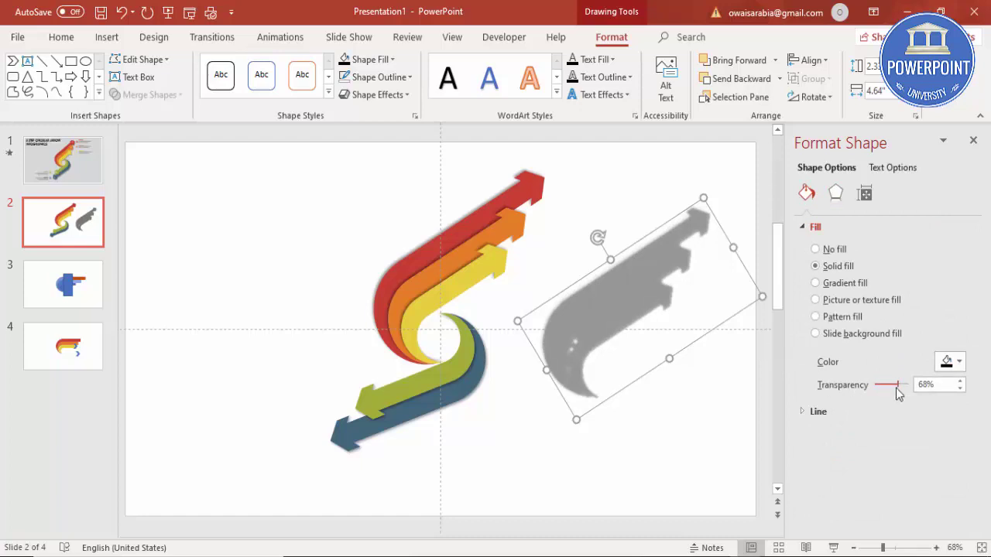
drag(897, 387, 901, 386)
drag(639, 308, 475, 281)
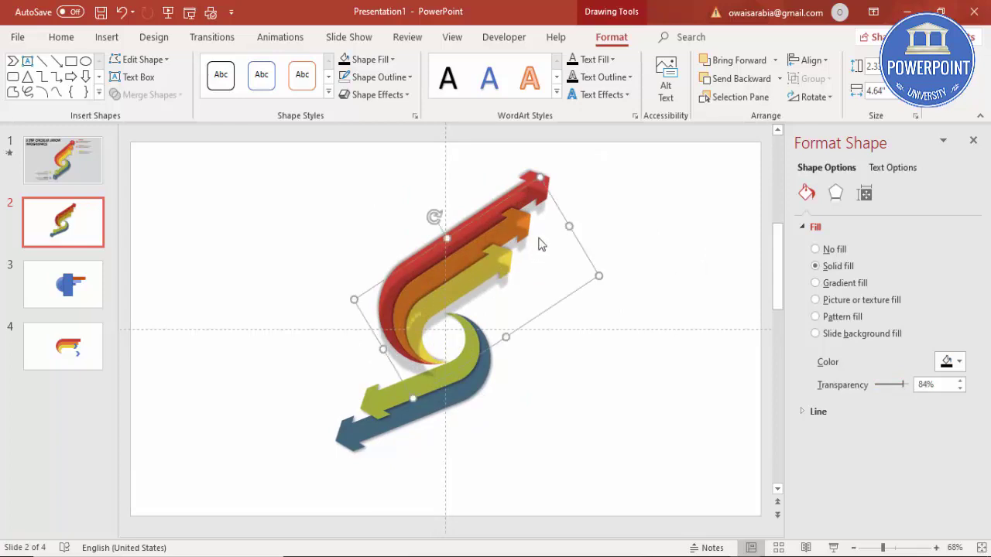
Send the grey shadow behind the coloured arrows, nudge it up and right, then deselect.
click(778, 78)
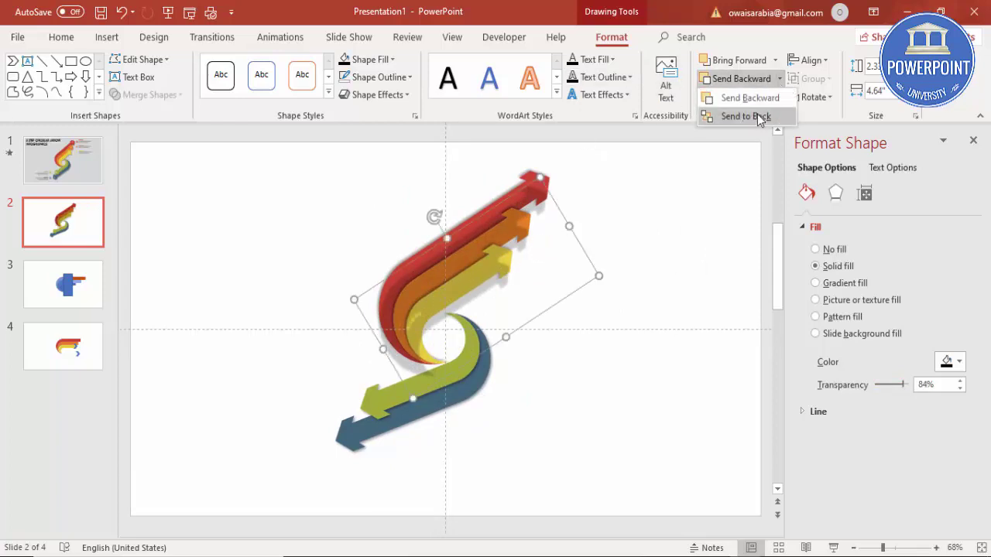
click(731, 114)
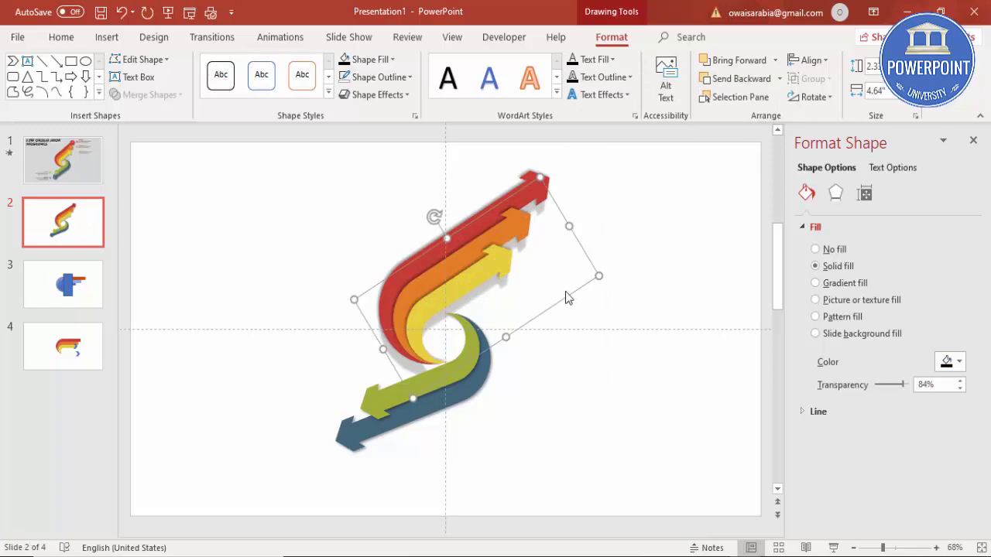
key(Up)
key(Right)
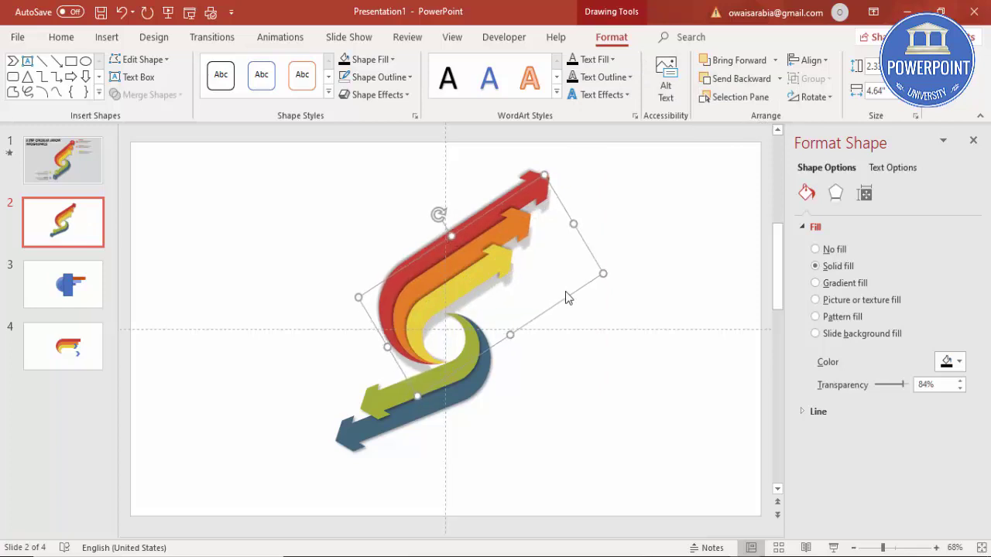
key(ctrl+Up)
key(ctrl+Right)
key(ctrl+Right)
key(ctrl+Up)
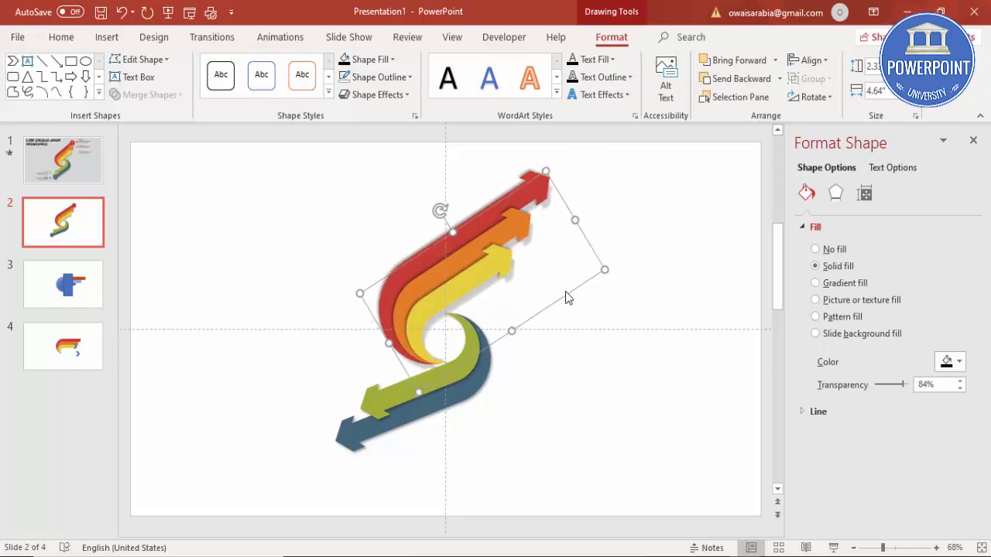
key(ctrl+Up)
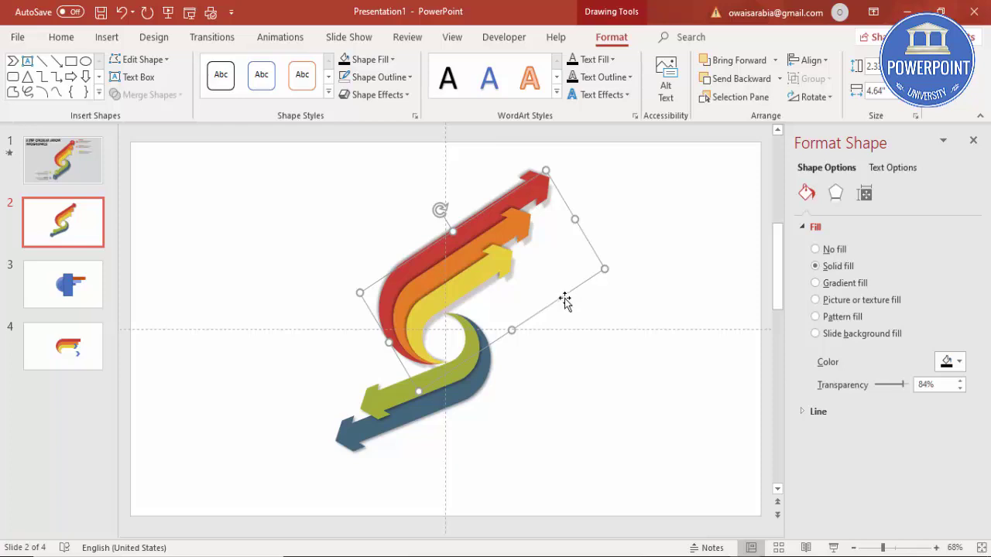
click(561, 406)
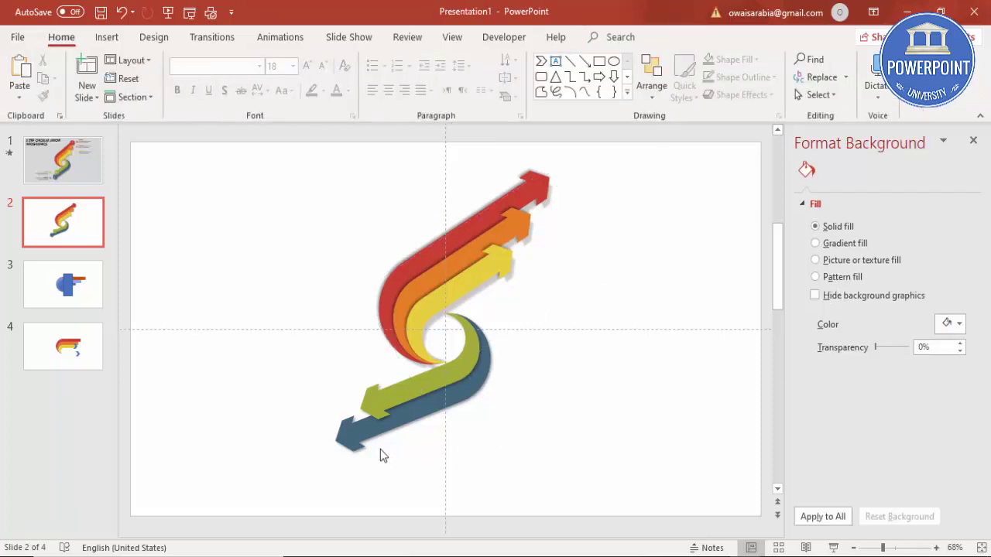
Fill slide 2's background with the light grey swatch from Recent Colors.
click(959, 325)
click(931, 490)
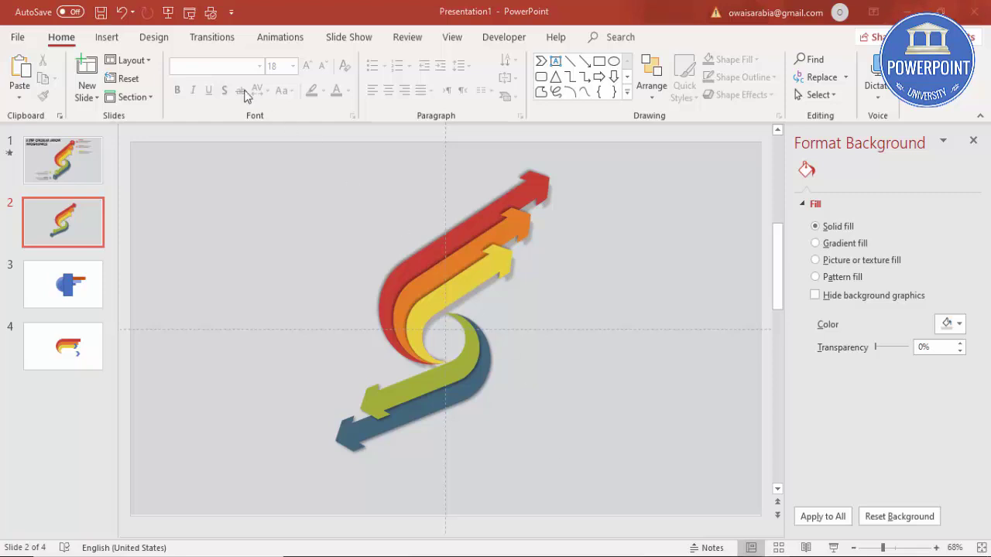
click(108, 38)
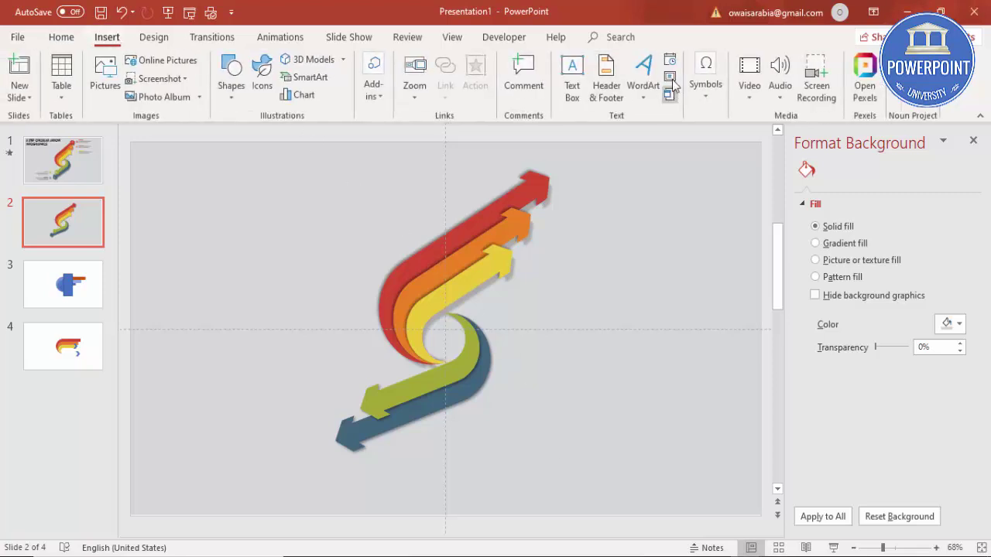
Add a bold, red, 32-pt letter 'A' text box beside the red arrow tip.
click(575, 74)
click(563, 179)
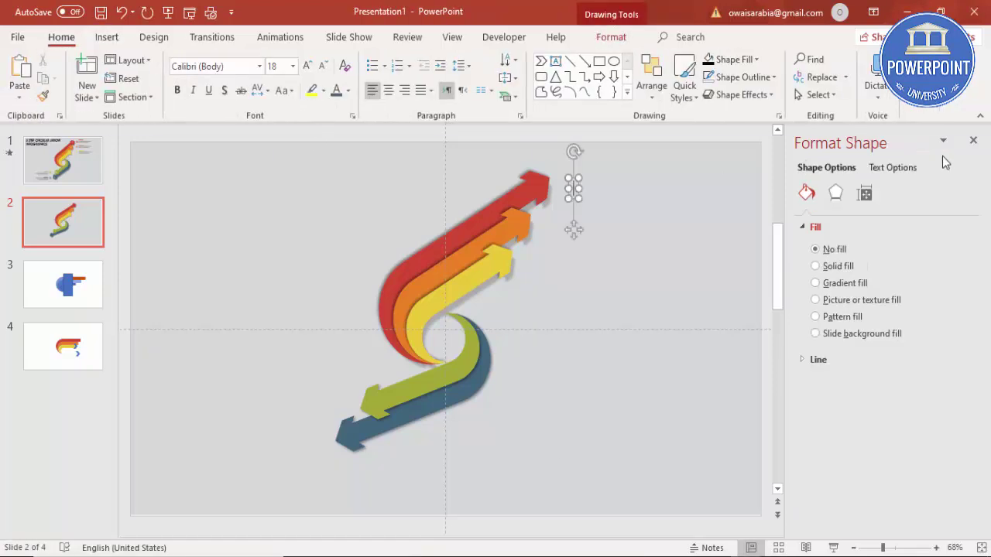
text(A)
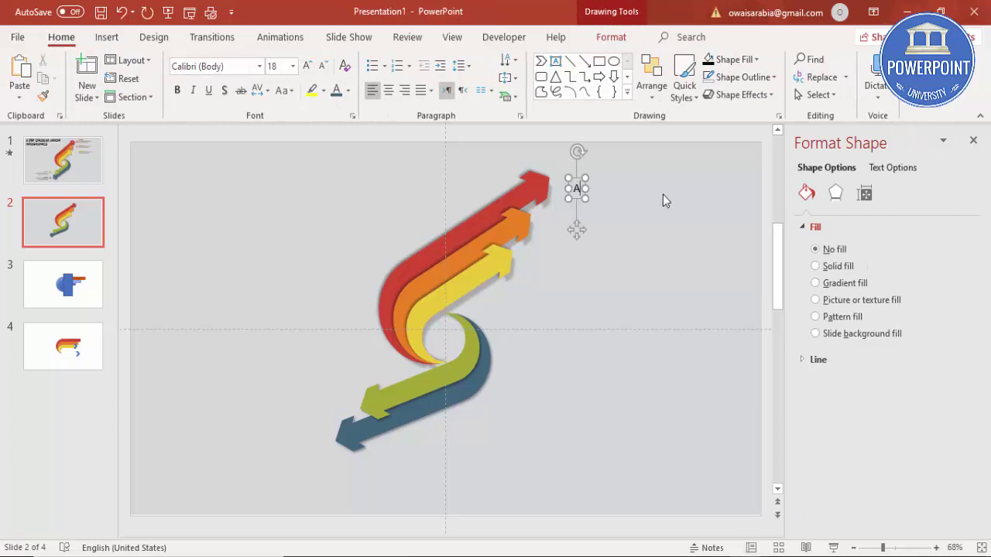
click(177, 91)
click(307, 67)
click(306, 67)
click(306, 67)
click(306, 67)
click(348, 91)
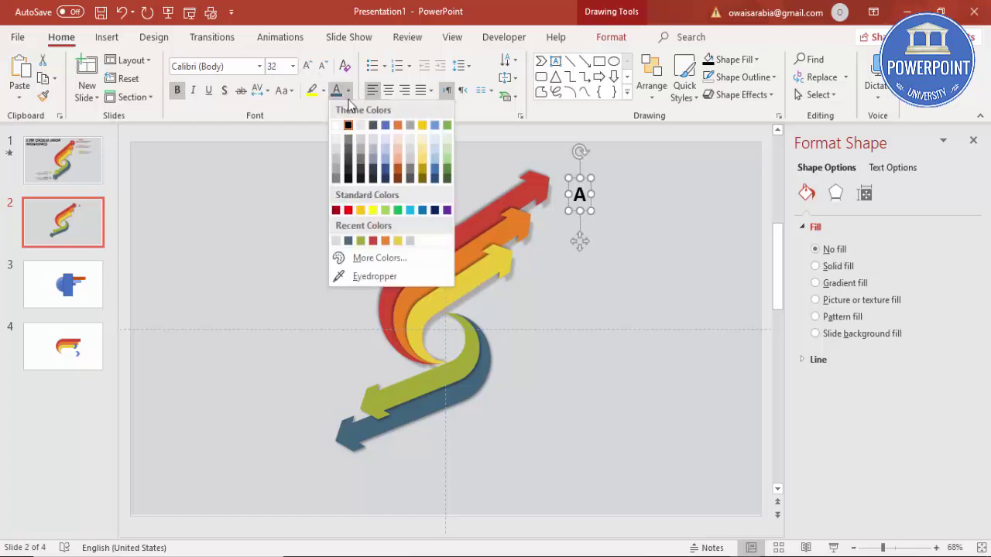
click(372, 240)
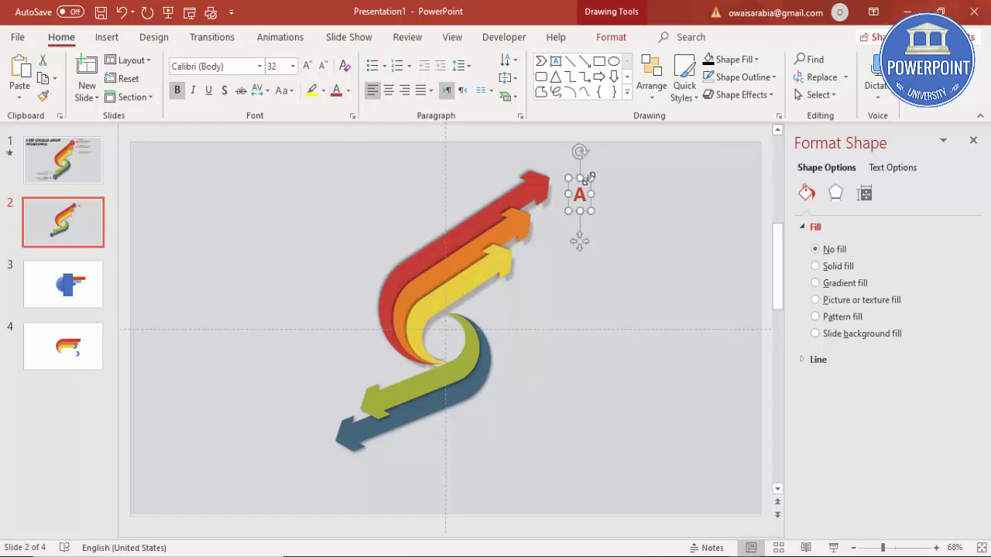
drag(581, 182, 579, 215)
Copy the A label beside the remaining arrow tips, including the green and blue arrows.
key(ctrl+d)
key(ctrl+d)
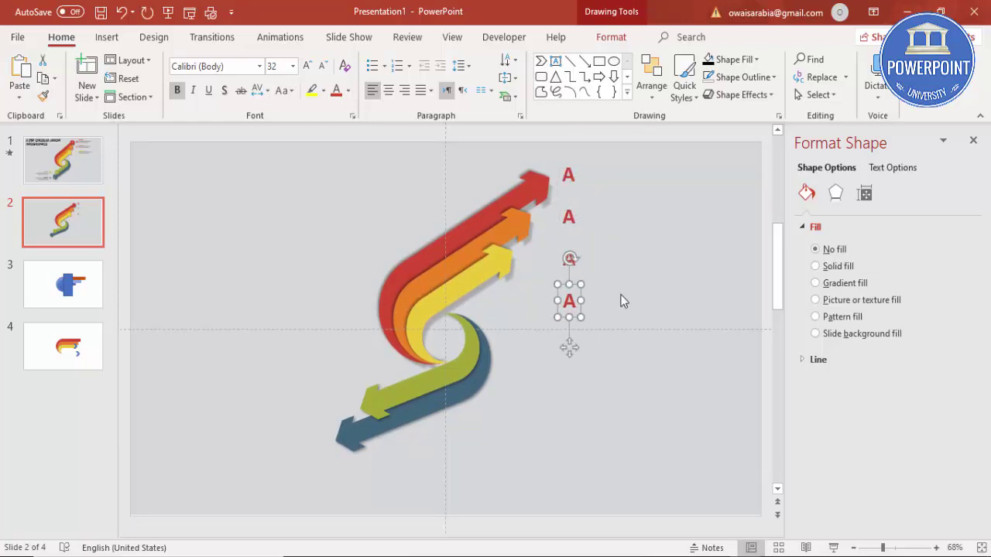
drag(575, 288, 321, 392)
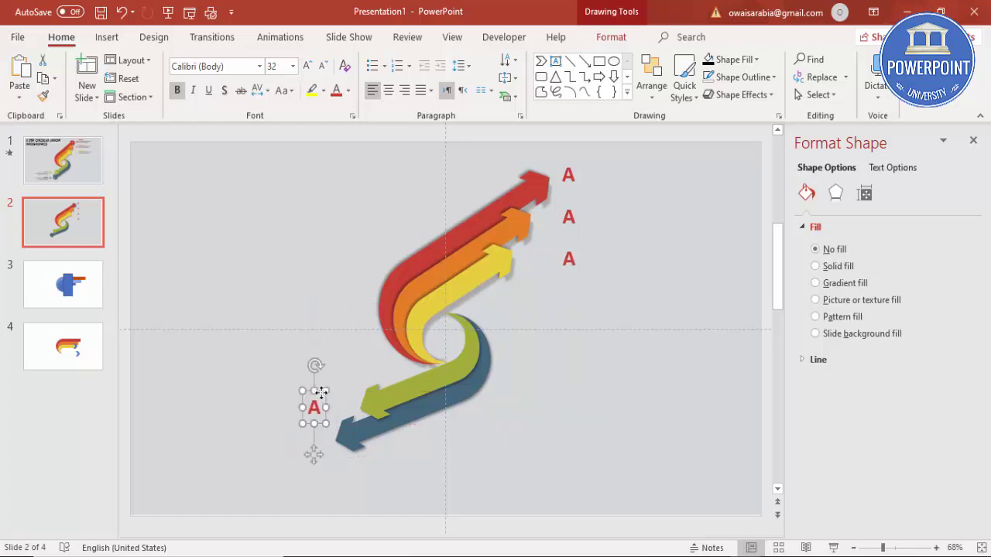
key(ctrl+v)
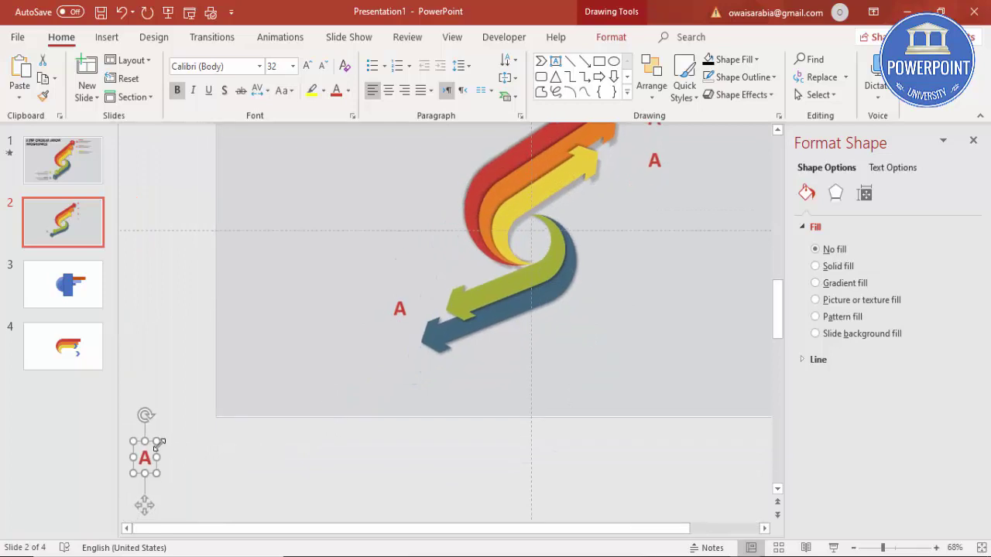
drag(171, 448, 411, 360)
Change the labels beside the orange and yellow arrows to B and C.
click(569, 209)
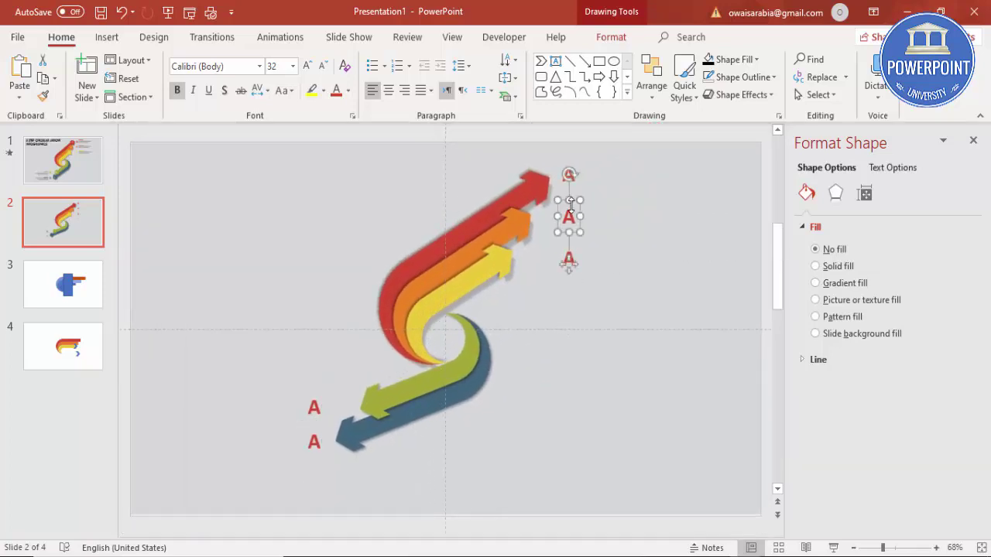
click(576, 218)
key(BackSpace)
text(B)
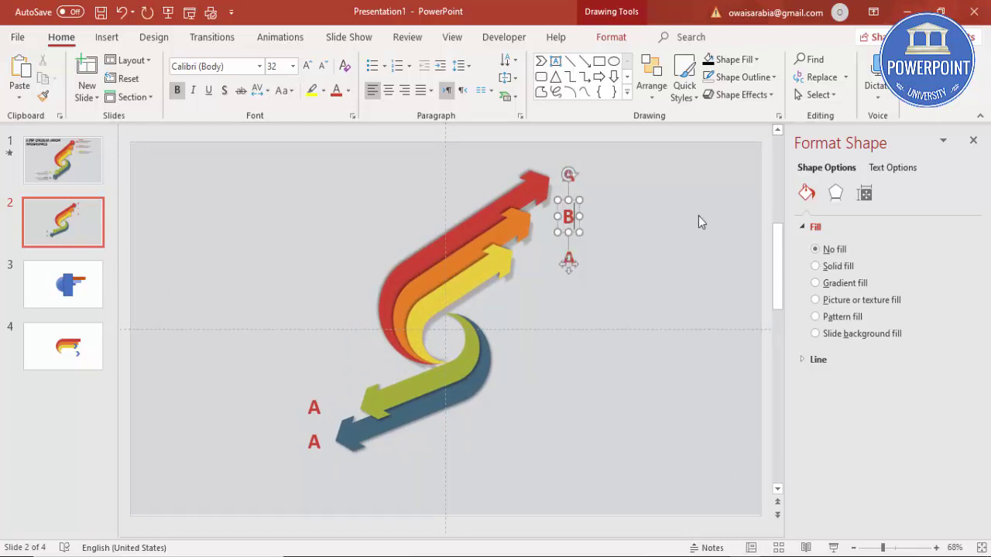
click(645, 236)
click(573, 246)
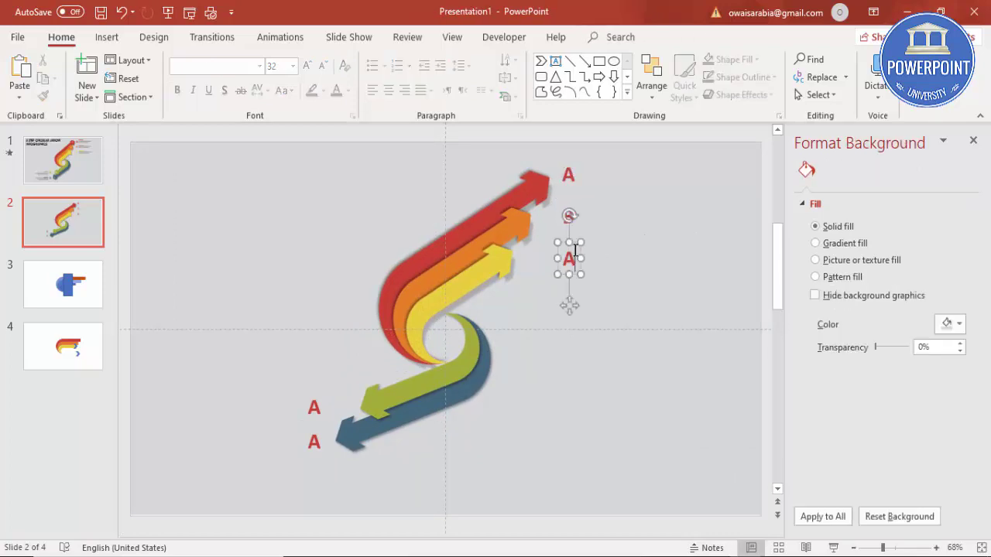
key(BackSpace)
text(C)
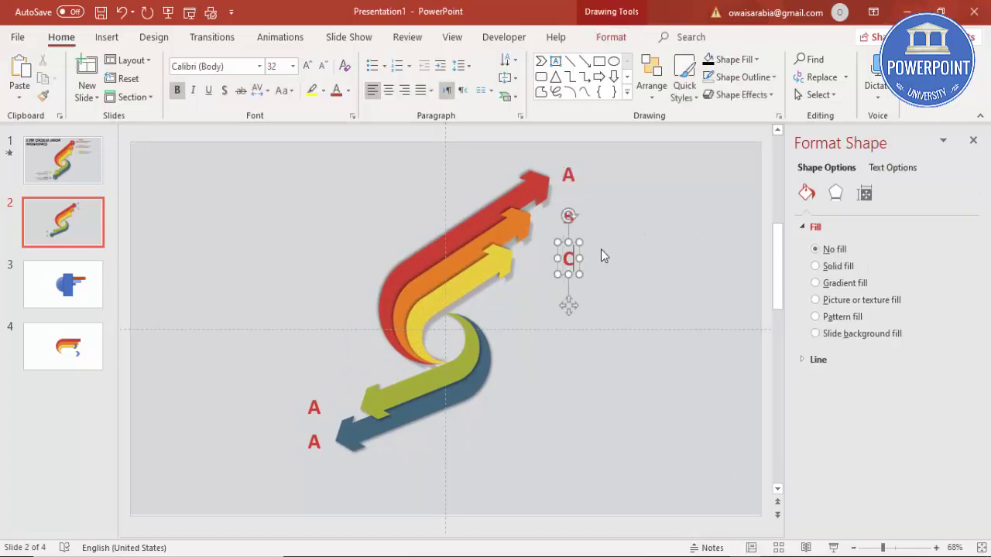
Change the labels beside the green and blue arrows to D and E.
click(318, 403)
key(BackSpace)
text(D)
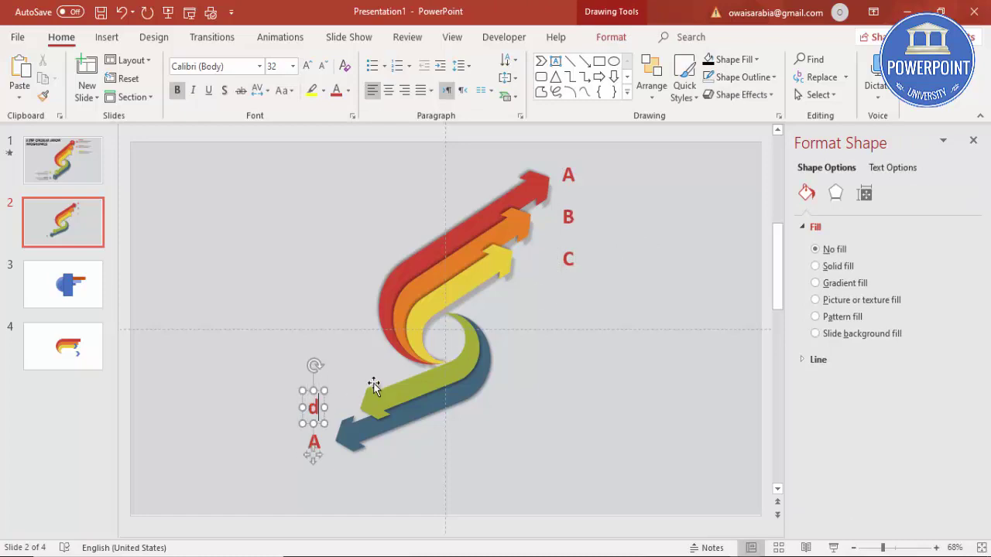
key(BackSpace)
text(D)
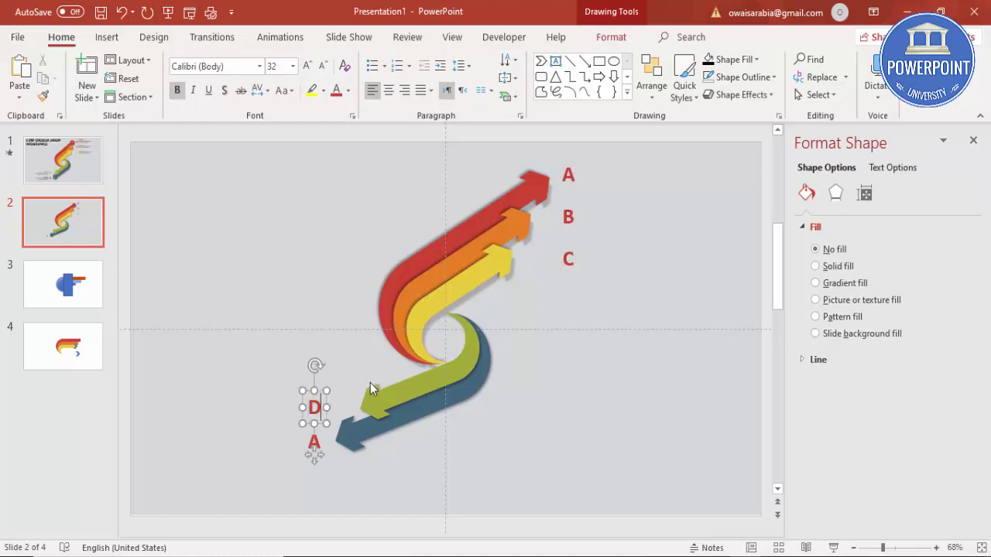
click(315, 445)
key(BackSpace)
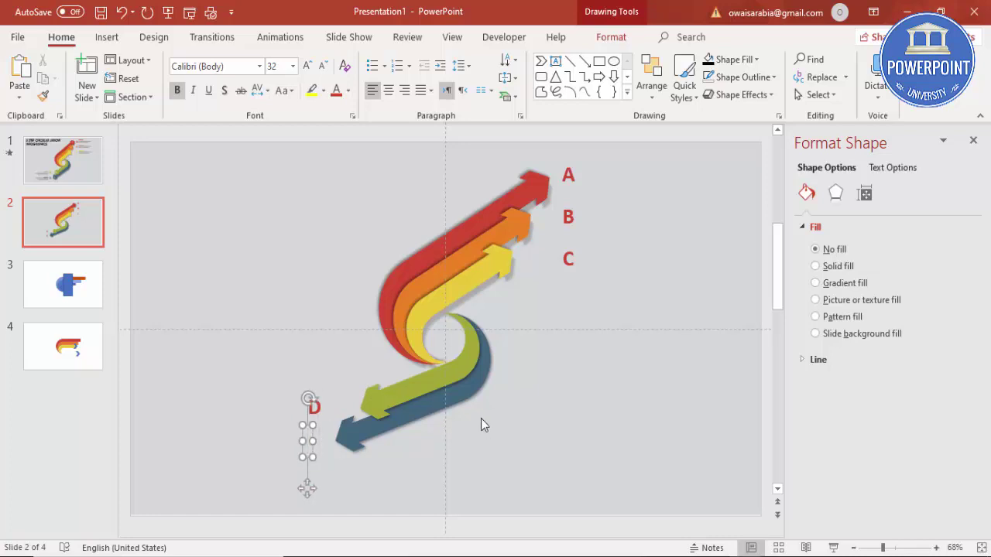
text(E)
click(607, 196)
Add a caption text box right of label A reading 'Add your text here'.
click(107, 36)
click(570, 73)
drag(590, 164, 696, 189)
text(Add yout)
key(BackSpace)
key(BackSpace)
text(r text here)
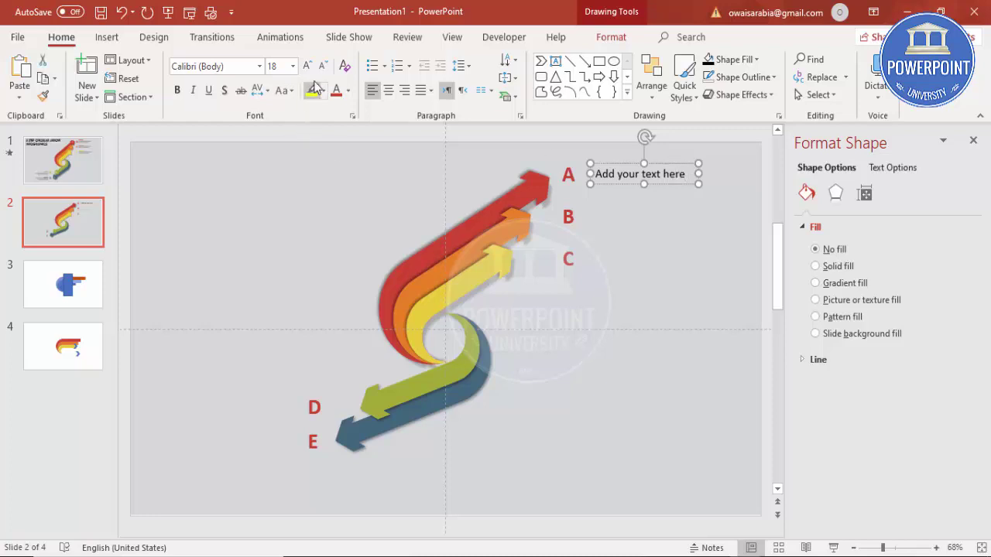
Make the caption 12 pt light grey and nudge it closer to label A.
click(322, 66)
click(323, 65)
click(322, 66)
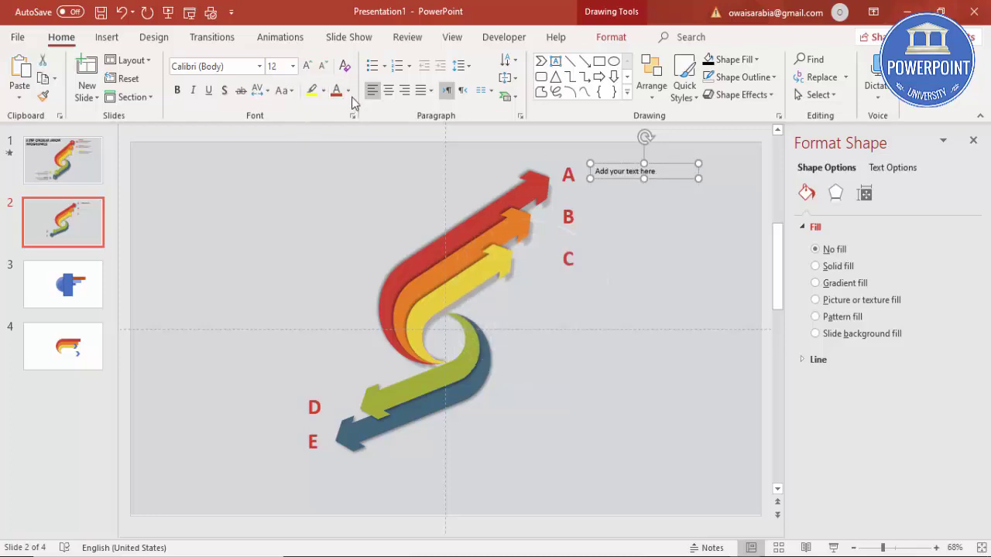
click(347, 90)
click(339, 189)
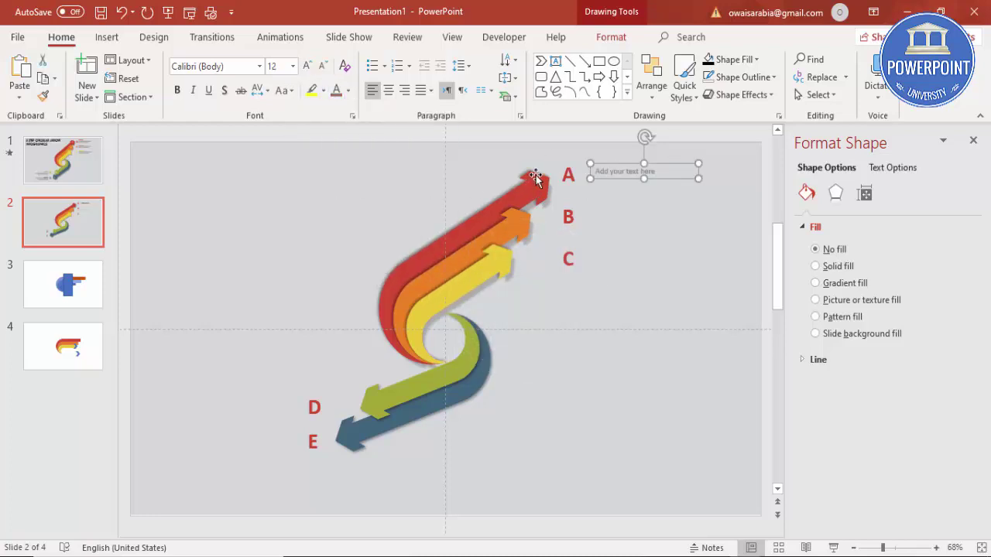
drag(608, 162, 596, 163)
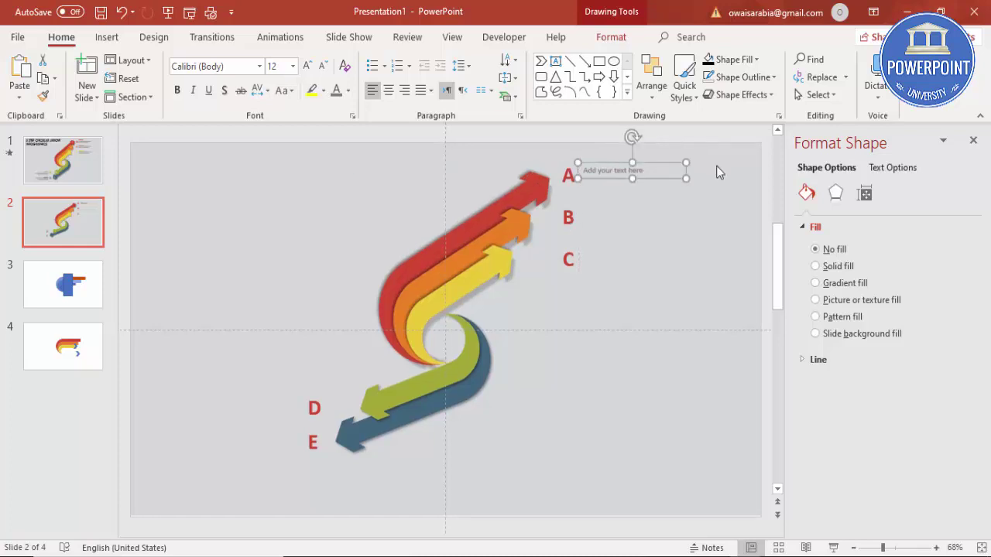
Copy the caption to rows B–E, right-aligning the D and E copies left of their labels.
drag(676, 179, 664, 246)
key(ctrl+d)
key(ctrl+d)
drag(663, 300, 313, 407)
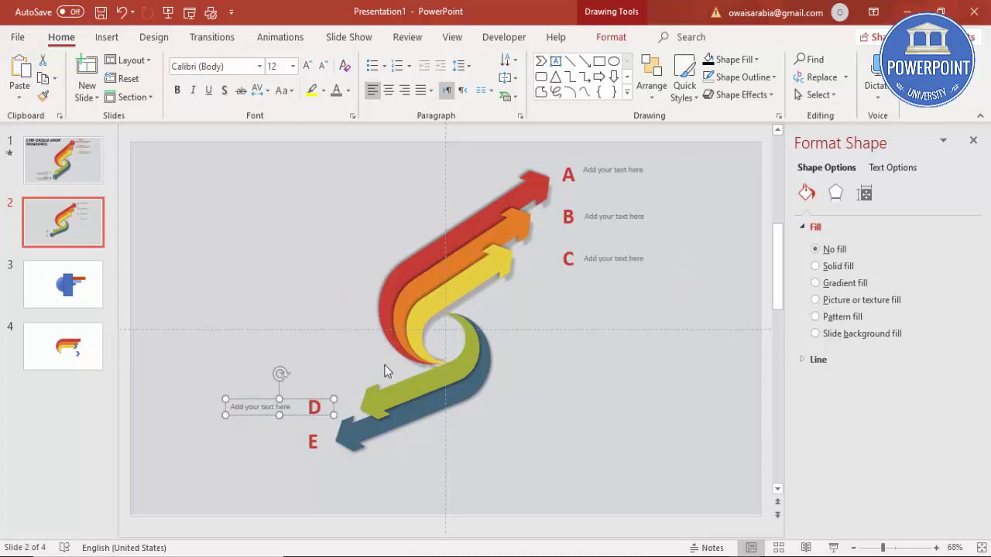
click(403, 91)
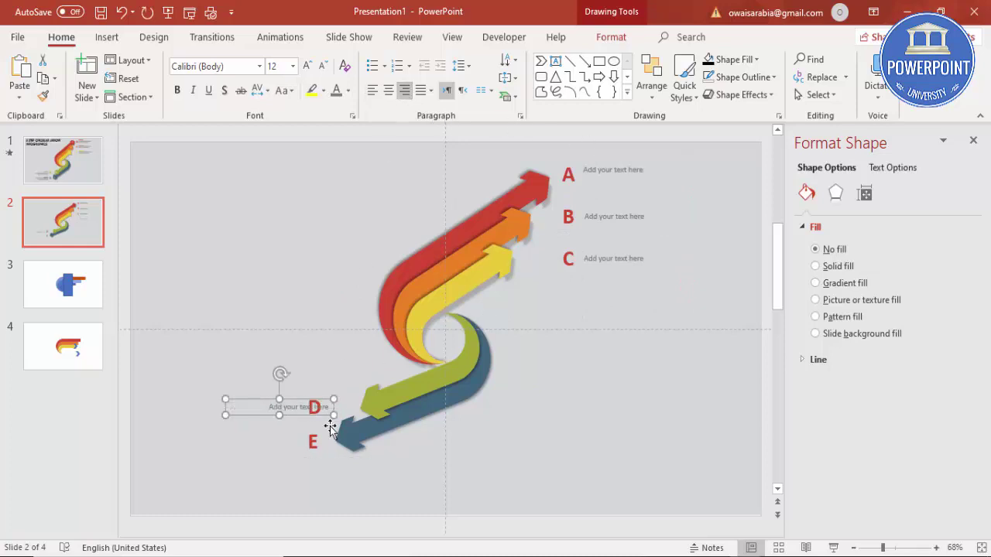
drag(294, 400, 609, 387)
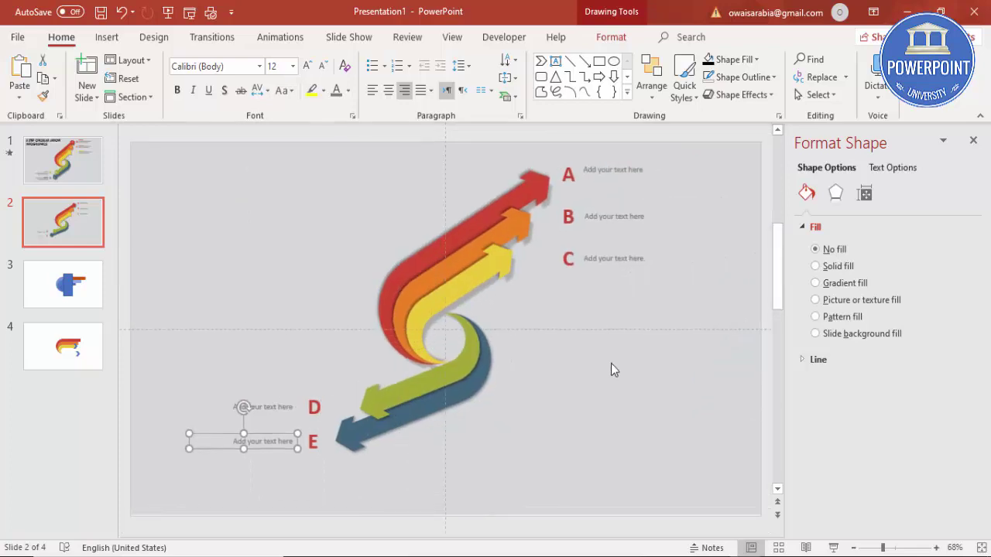
click(606, 402)
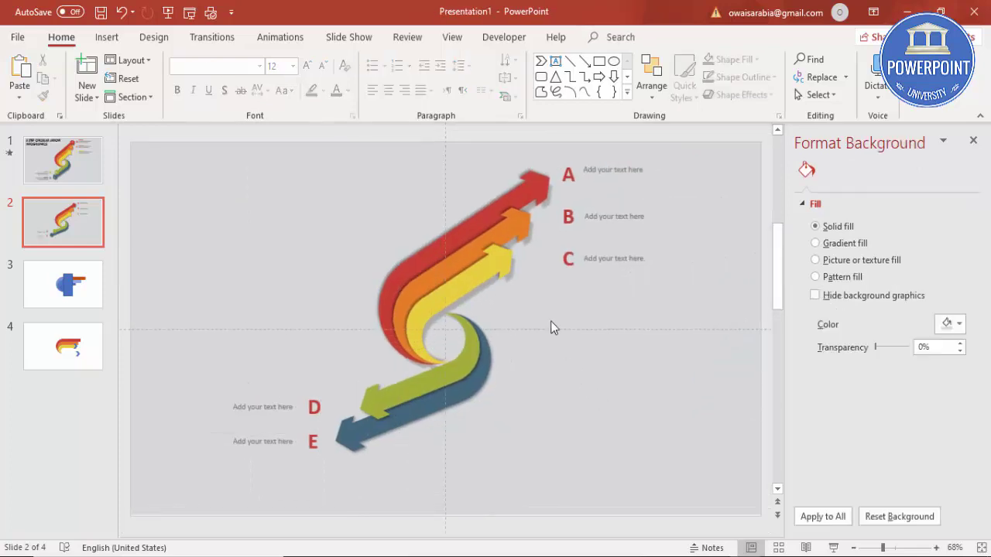
click(520, 206)
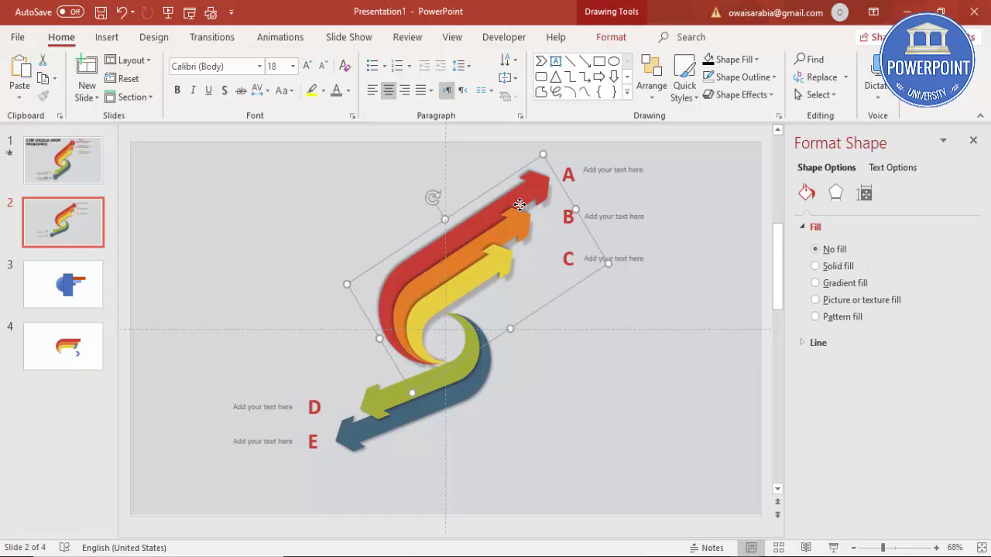
Ungroup the S-arrow graphic into separate shapes and leave nothing selected.
right_click(519, 204)
mouse_move(597, 296)
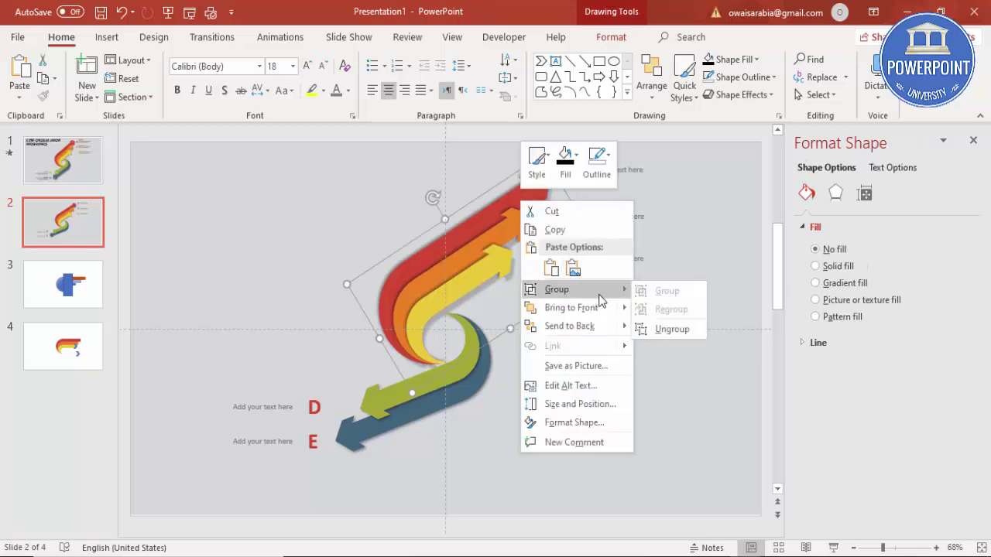
click(685, 329)
click(655, 409)
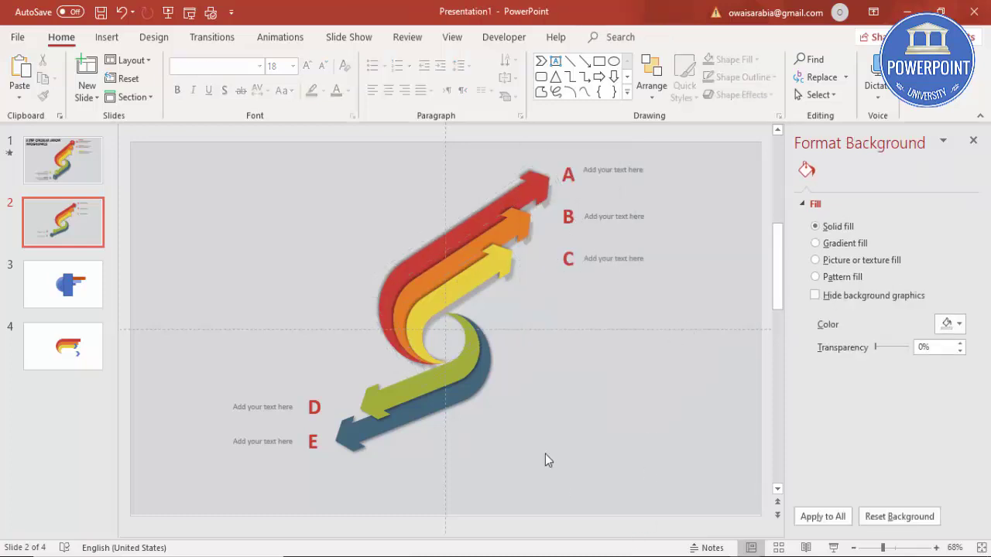